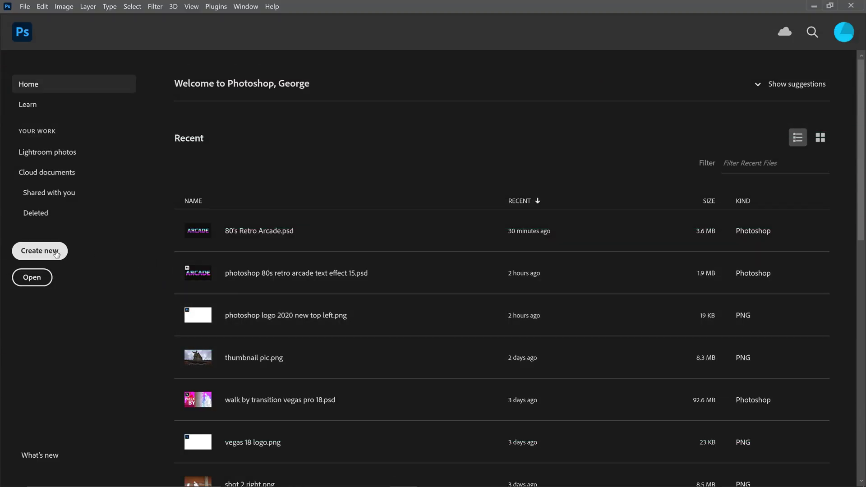
Create Untitled-1, a transparent 1920×1080 px custom-preset document.
left_click(53, 254)
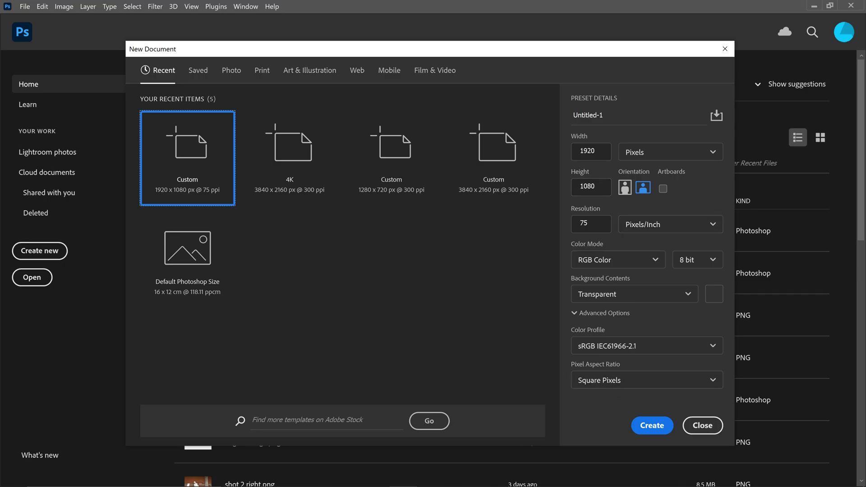
left_click(660, 425)
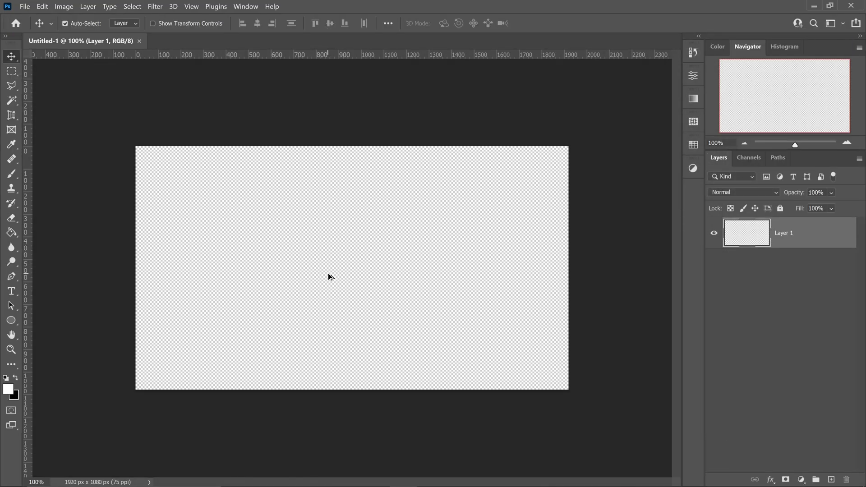
Fill the canvas with near-black #101010 using the Paint Bucket.
scroll(329, 274, "up", 2)
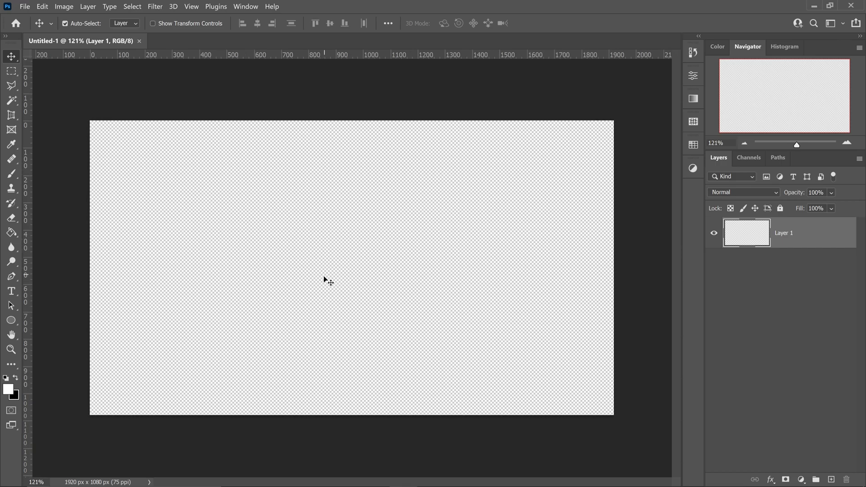
left_click(11, 234)
left_click(11, 391)
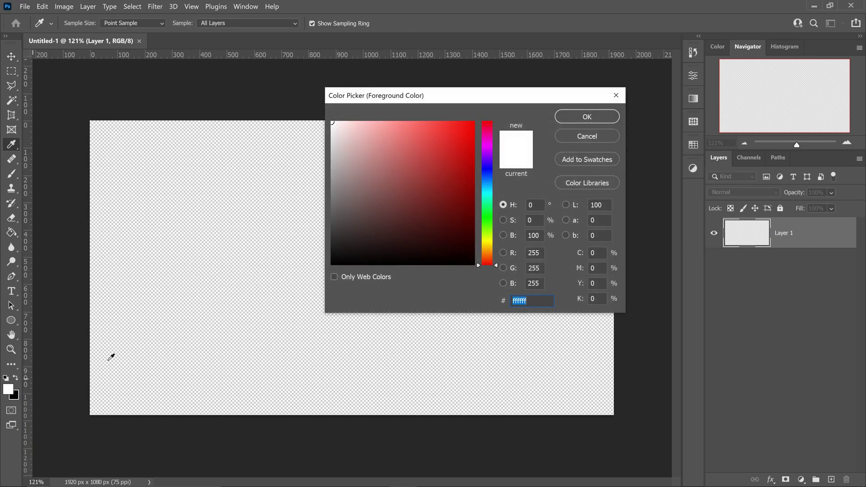
left_click_drag(356, 249, 321, 261)
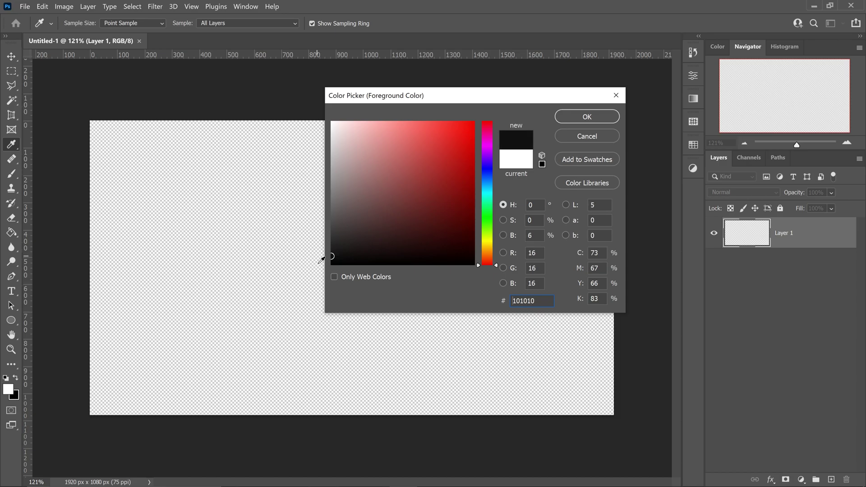
left_click(569, 116)
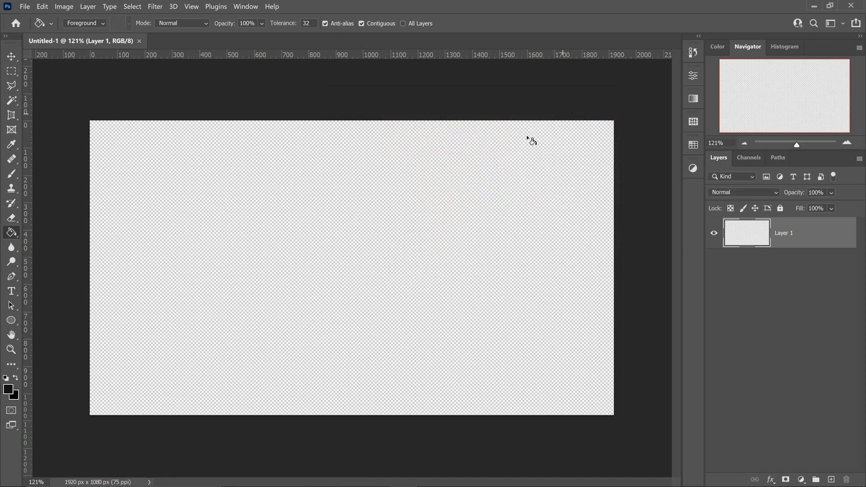
left_click(294, 235)
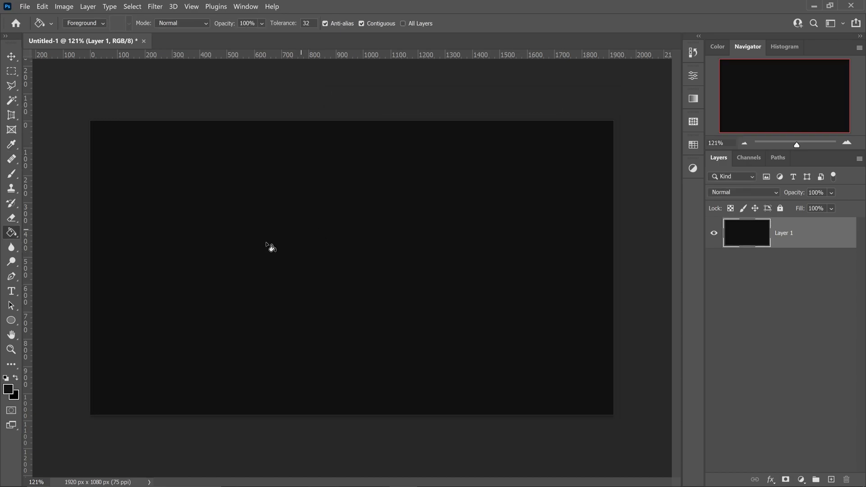
Add white ARCADE text in a paragraph box, shrinking the box to fit the word.
left_click(10, 390)
left_click_drag(389, 203, 310, 96)
left_click(580, 120)
left_click(11, 291)
left_click_drag(120, 175, 587, 398)
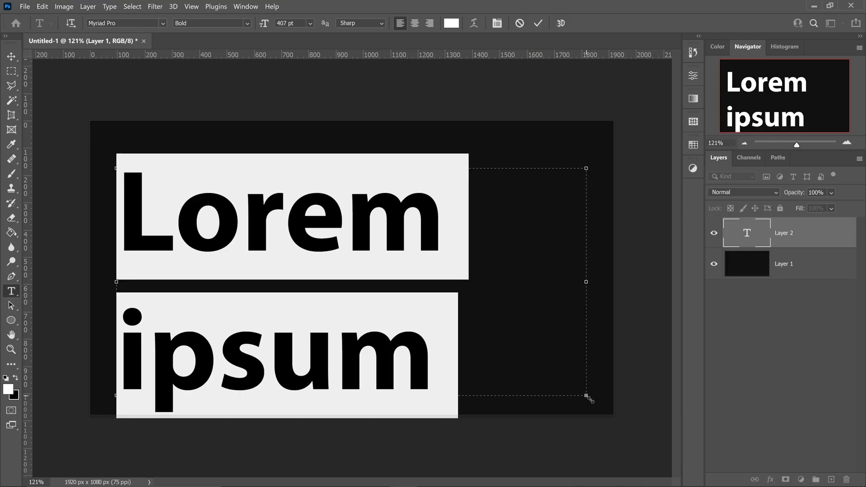
type("ARCADE")
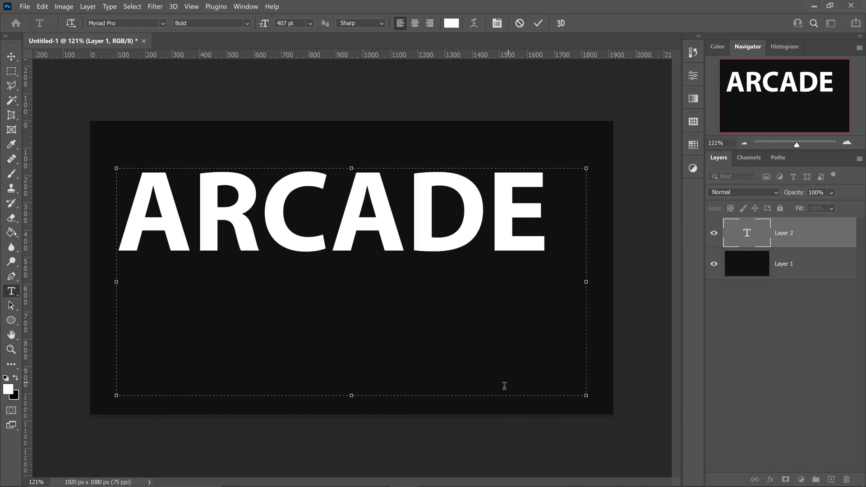
left_click_drag(549, 210, 133, 110)
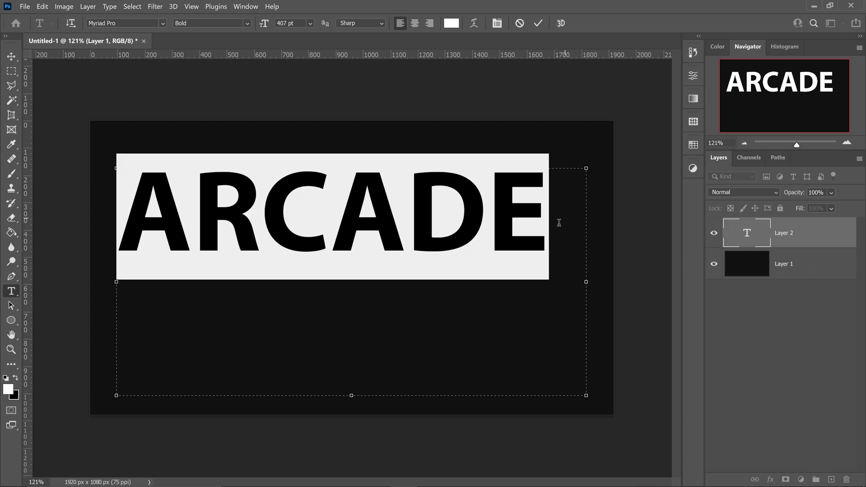
left_click_drag(586, 396, 549, 251)
Centre ARCADE on the canvas, duplicate it, and convert the copy to a smart object.
left_click(13, 57)
key("ctrl+a")
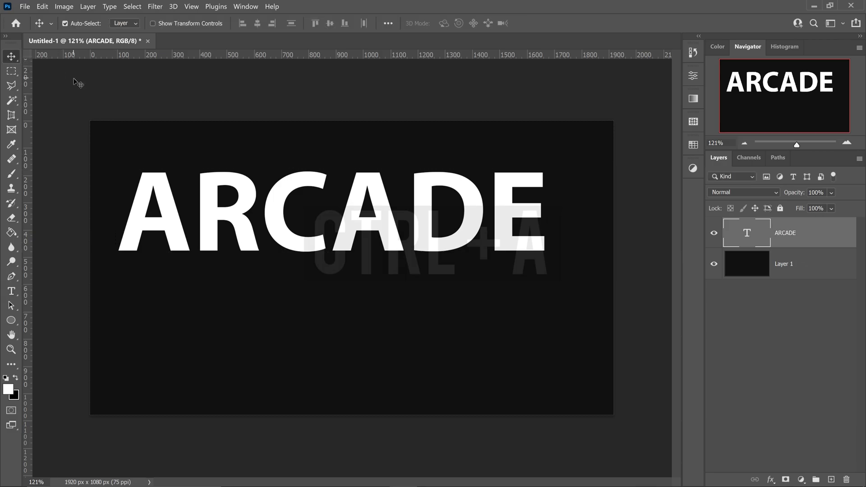
left_click(257, 23)
left_click(331, 24)
key("ctrl+d")
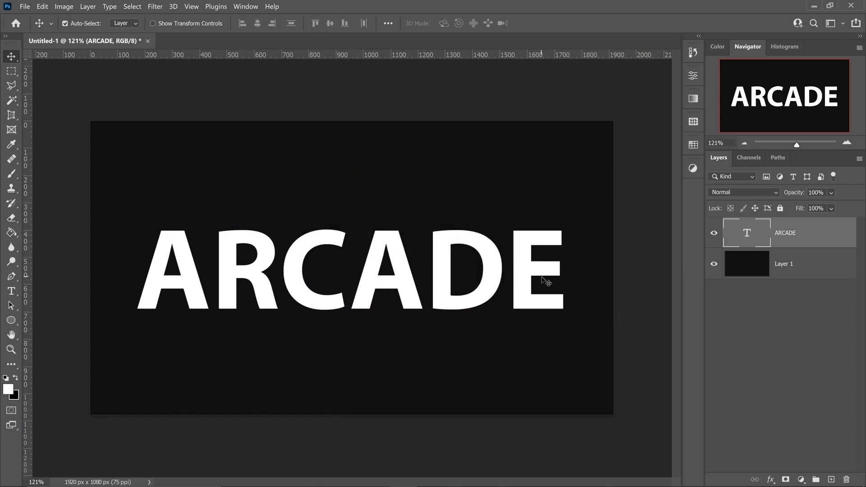
key("ctrl+j")
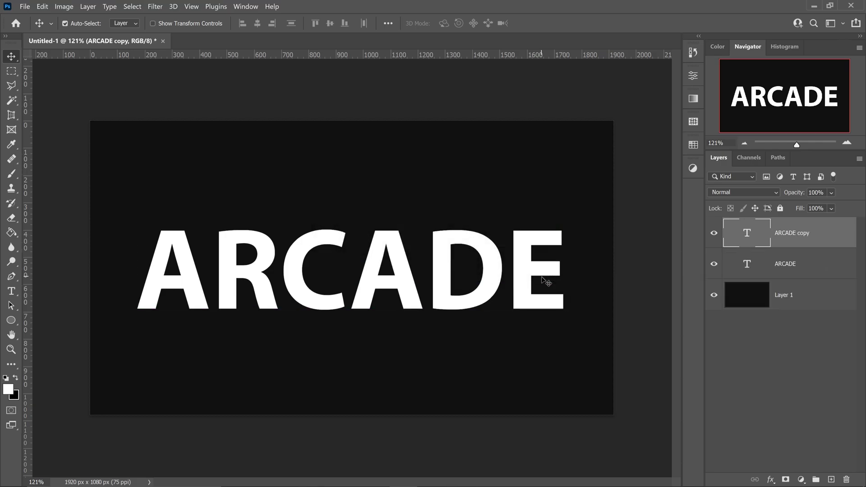
right_click(794, 241)
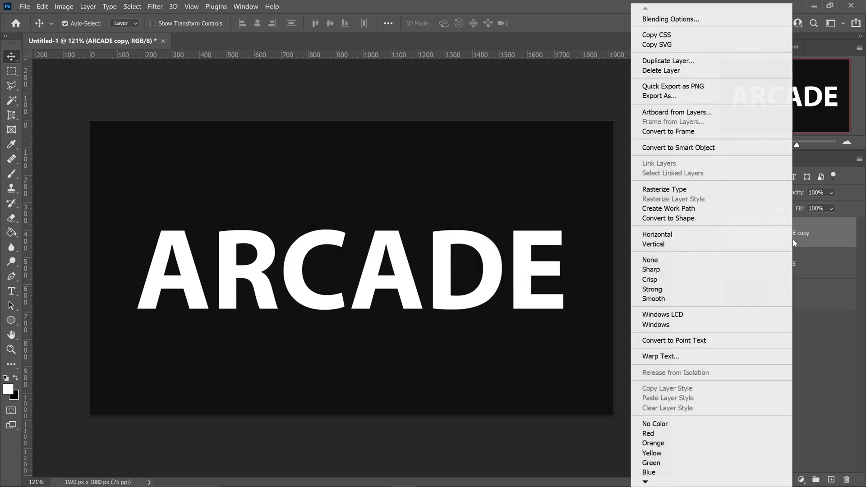
left_click(713, 148)
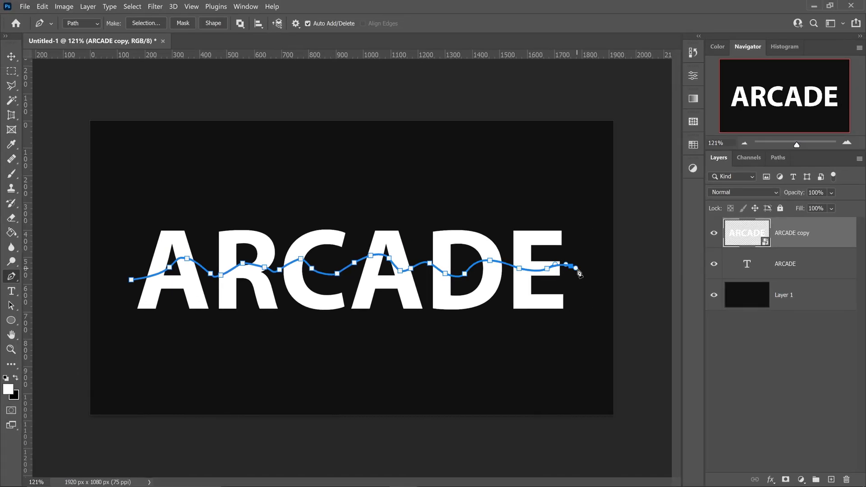
Draw a closed wavy Pen path enclosing the lower half of the letters.
left_click(588, 296)
left_click(534, 343)
left_click(357, 349)
left_click(206, 347)
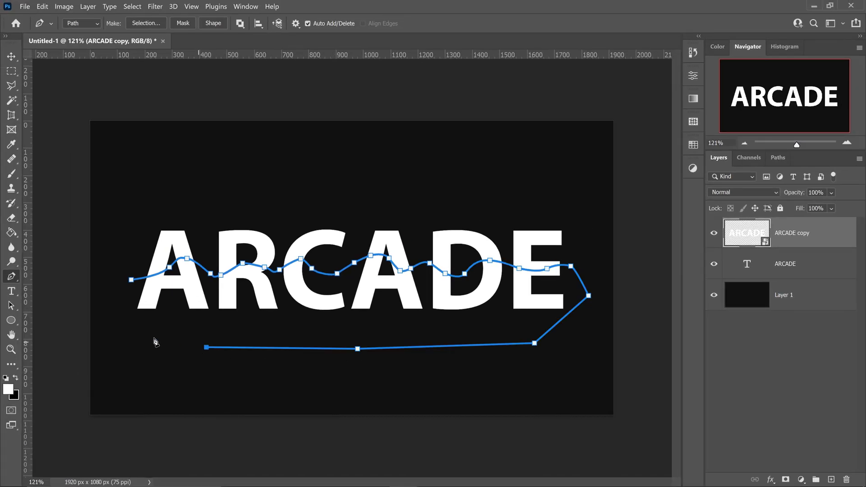
left_click(126, 334)
left_click(112, 300)
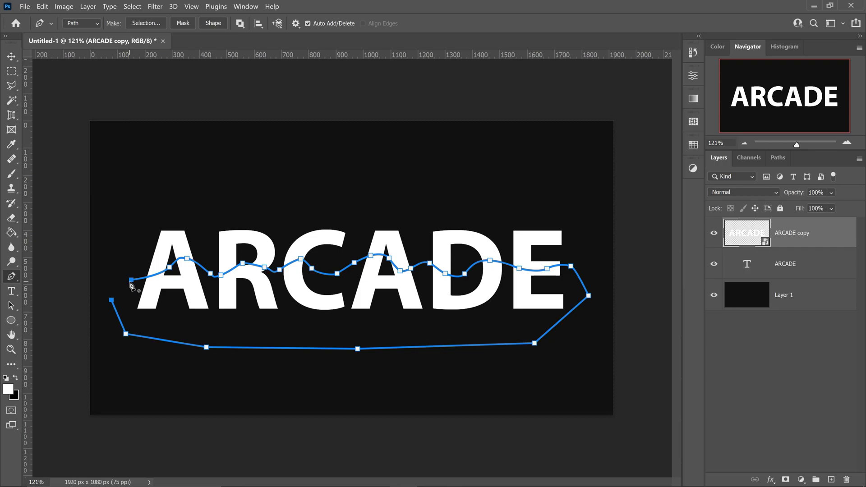
left_click(131, 280)
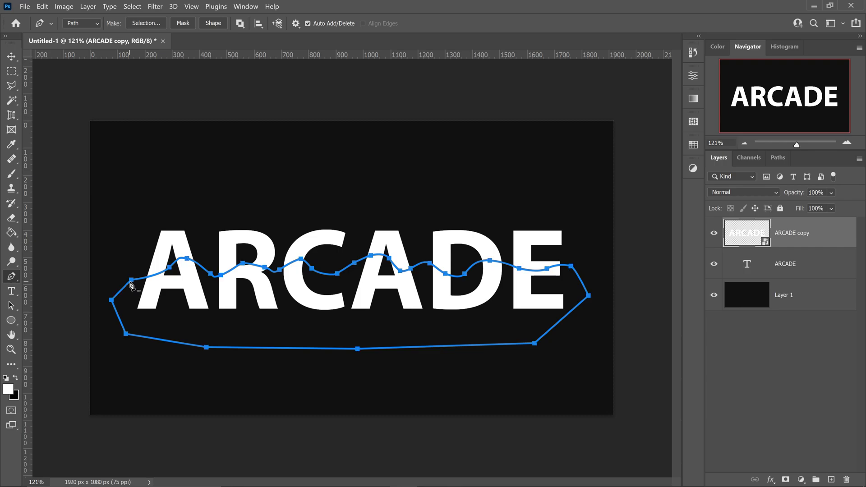
Copy the path's 0-feather selection to Layer 2 and delete the ARCADE copy smart object.
left_click(146, 23)
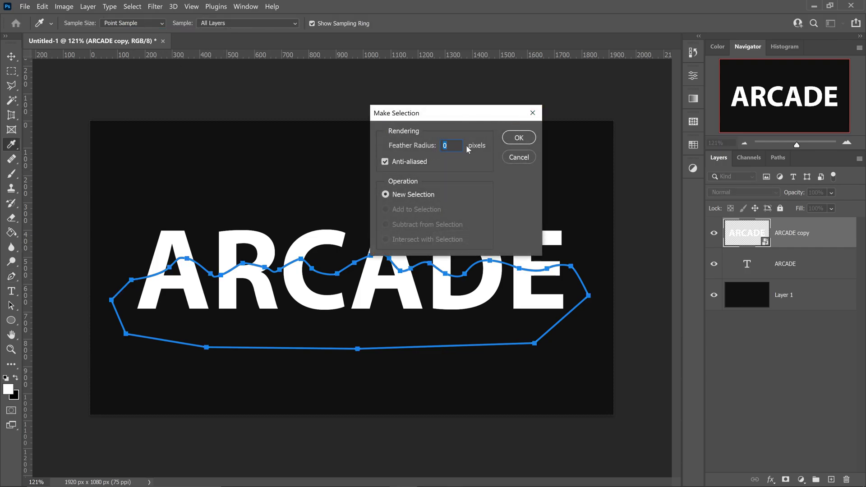
left_click(515, 139)
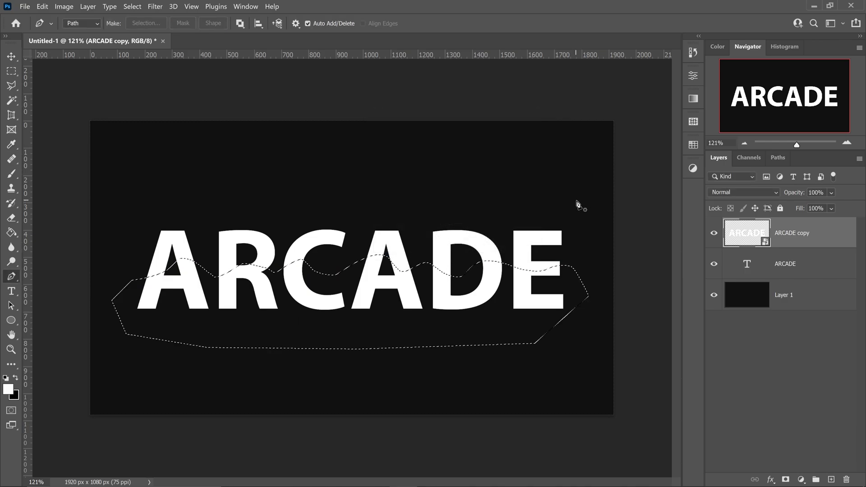
key("ctrl+j")
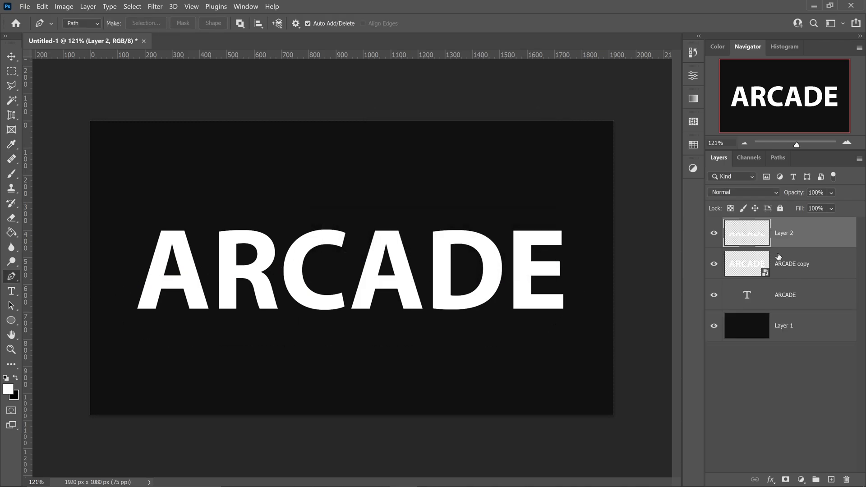
left_click(755, 256)
key("Delete")
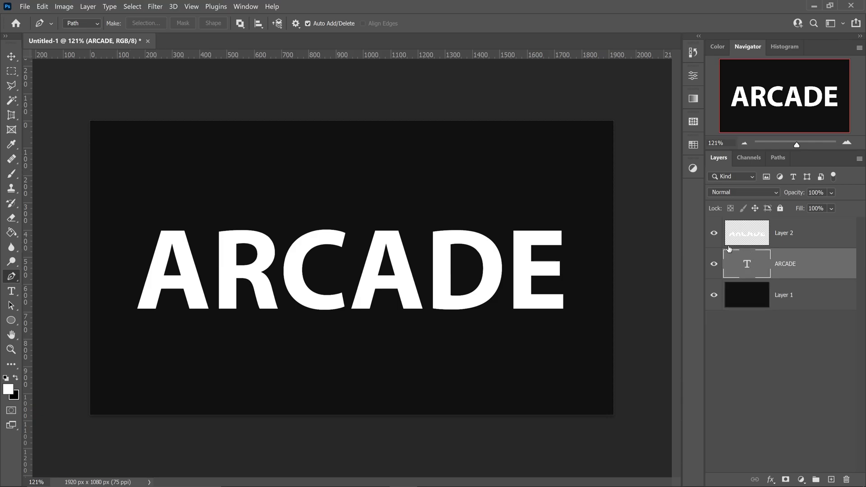
Enable a Gradient Overlay on Layer 2 and start editing its gradient.
key("v")
right_click(816, 236)
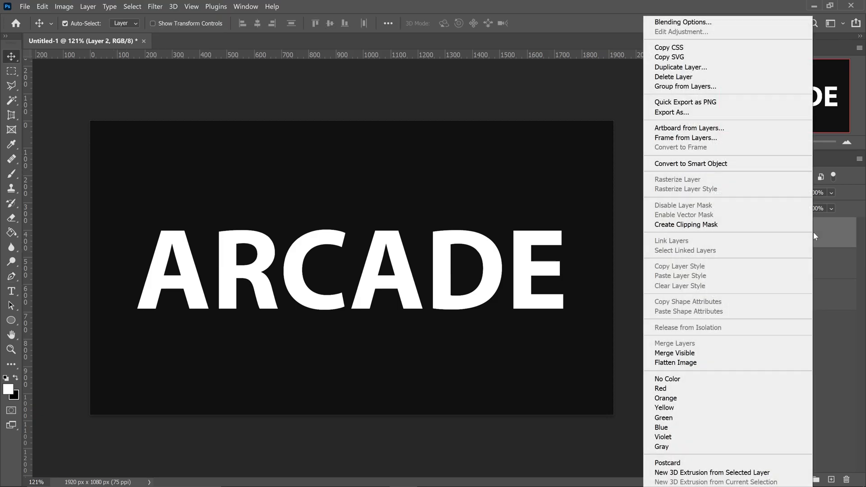
left_click(682, 22)
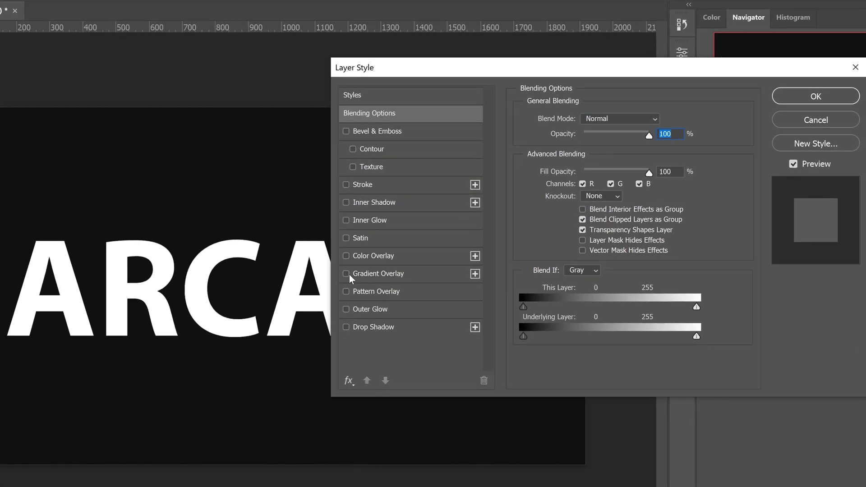
left_click(346, 274)
left_click(375, 272)
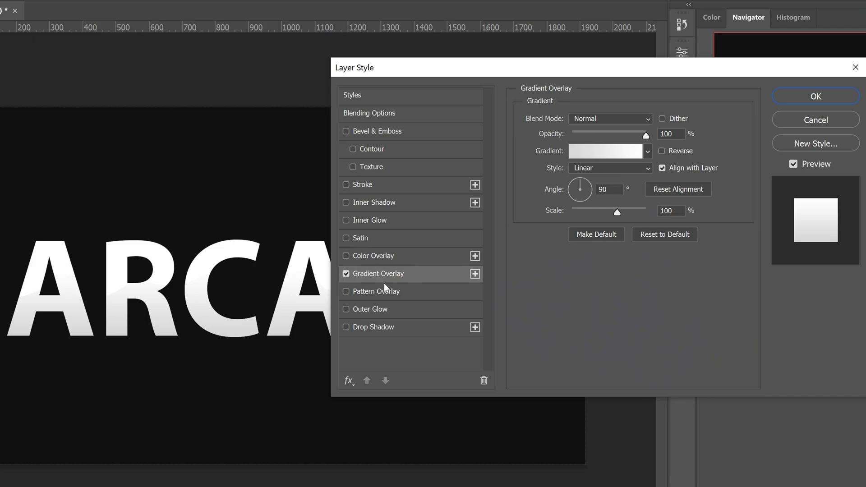
left_click(590, 155)
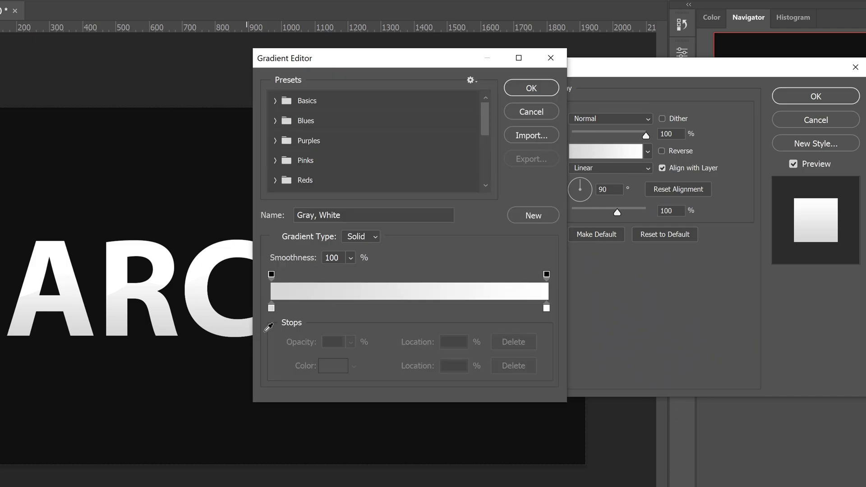
Set the left stop to #de00ff and add a #60008a stop at 54% with midpoint 56%.
left_click(271, 308)
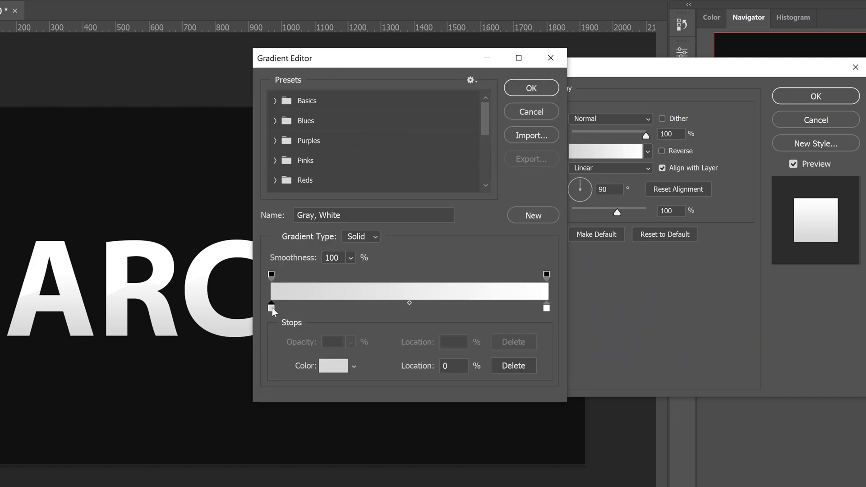
left_click(333, 366)
type("de")
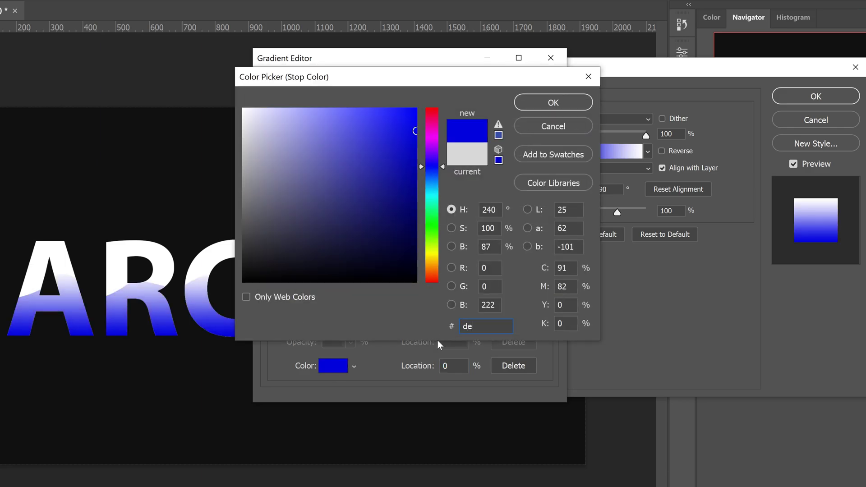
type("00ff")
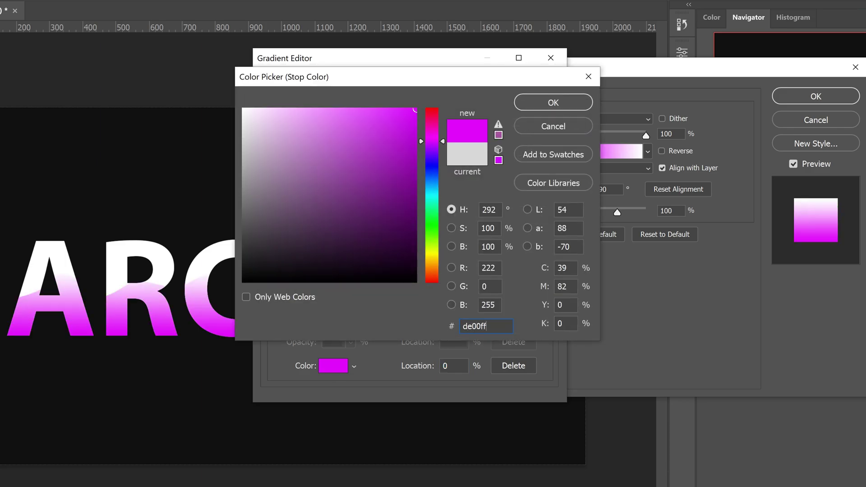
left_click(562, 105)
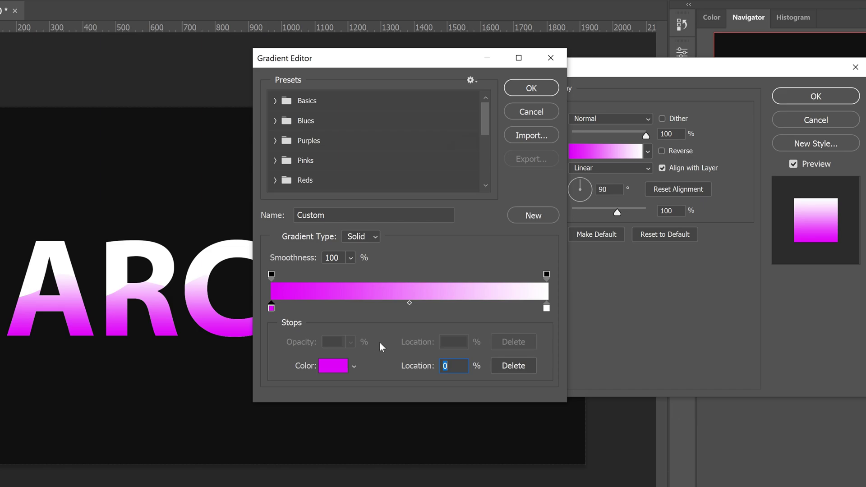
left_click(408, 310)
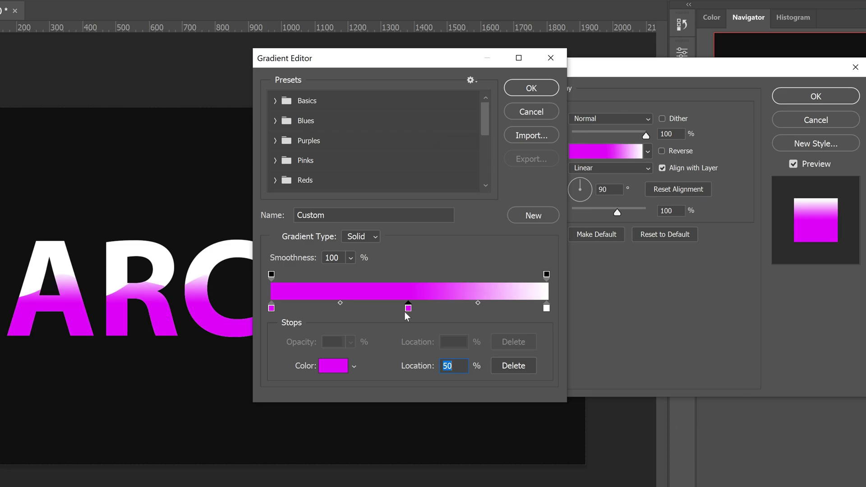
left_click(347, 367)
type("6")
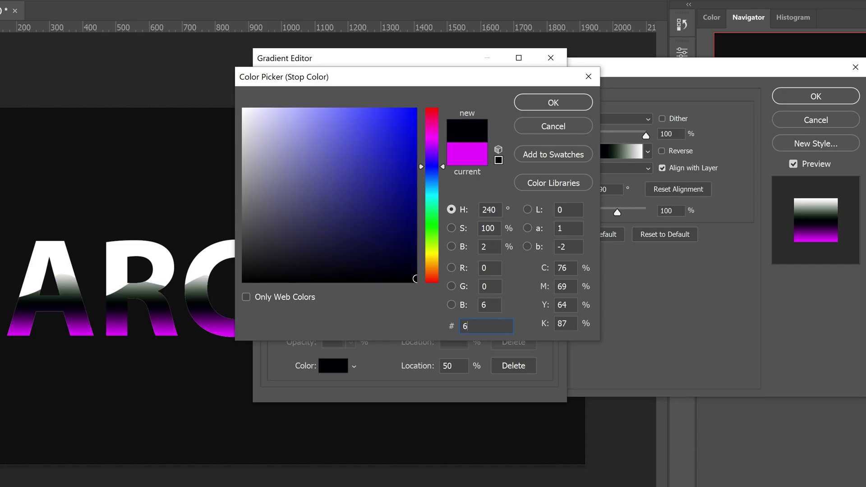
type("0008a")
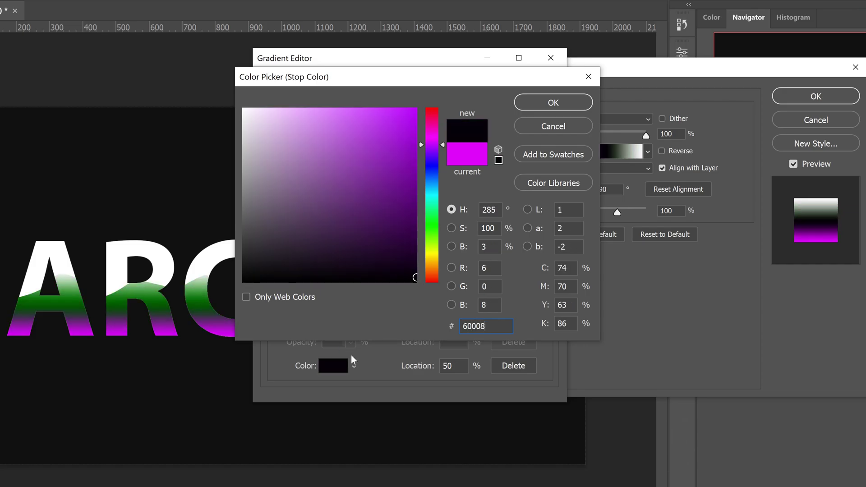
left_click(553, 106)
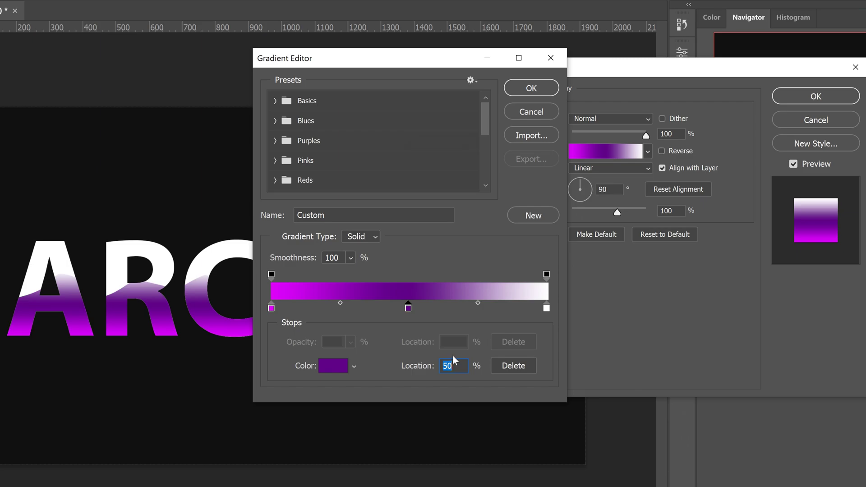
type("54")
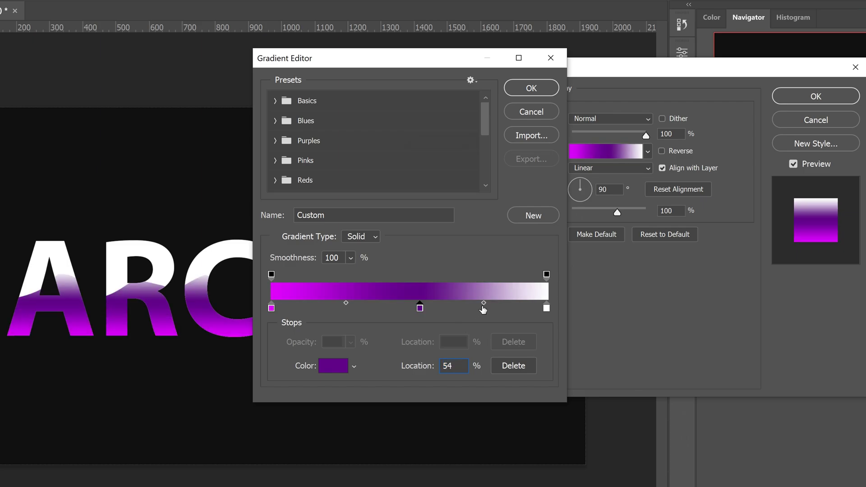
left_click(483, 302)
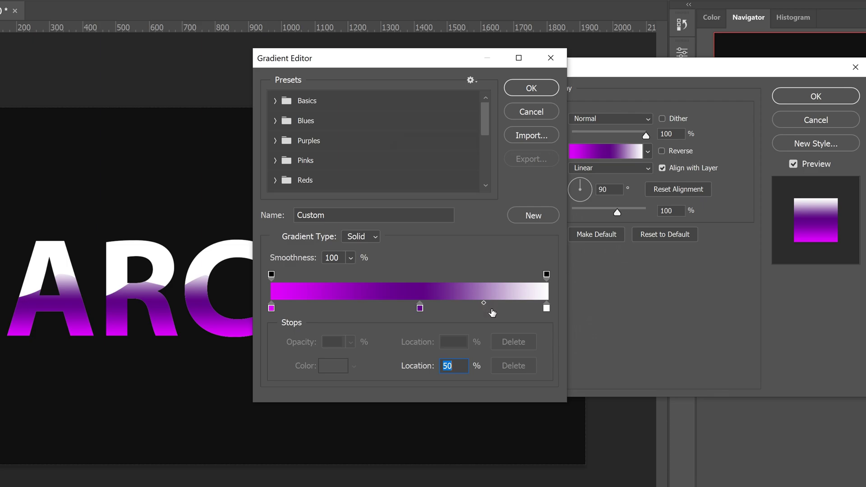
type("56")
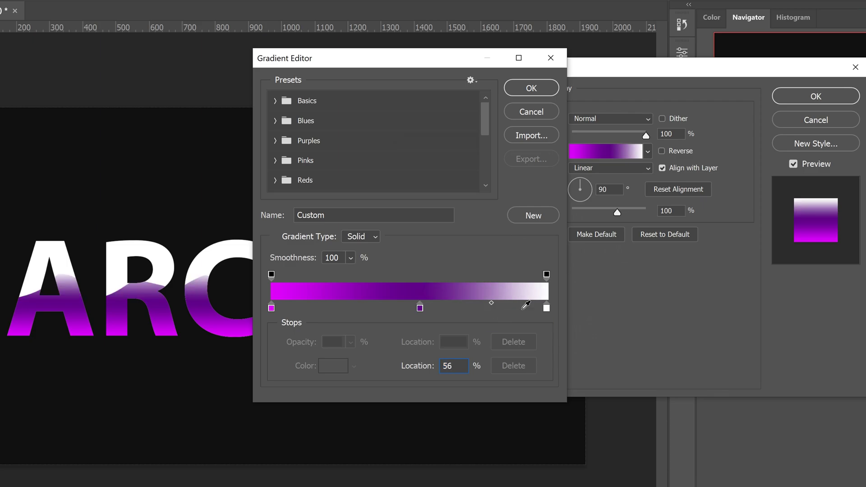
Make the gradient's end stop black and apply the overlay.
left_click(546, 307)
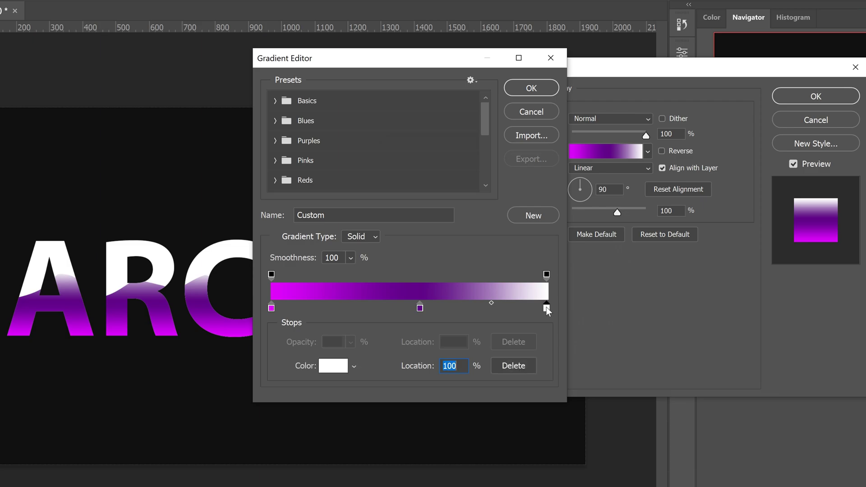
left_click(342, 372)
mouse_move(342, 229)
left_mouse_down()
mouse_move(252, 276)
mouse_move(229, 311)
left_mouse_up()
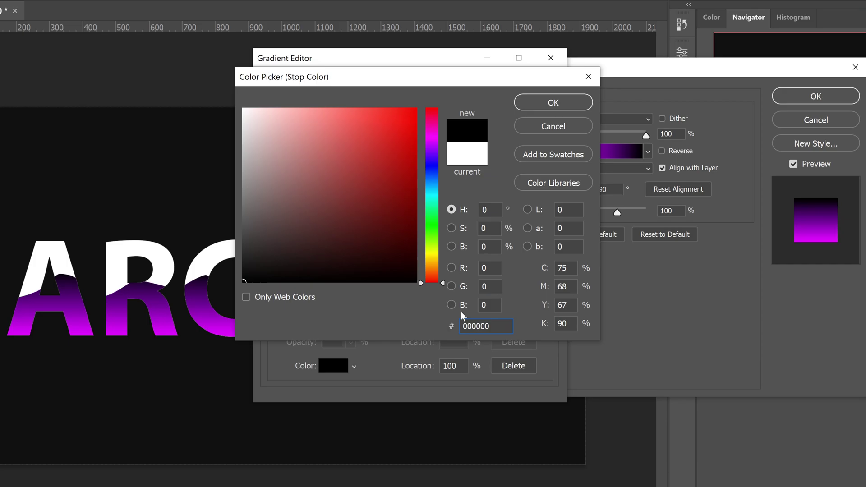
left_click(553, 103)
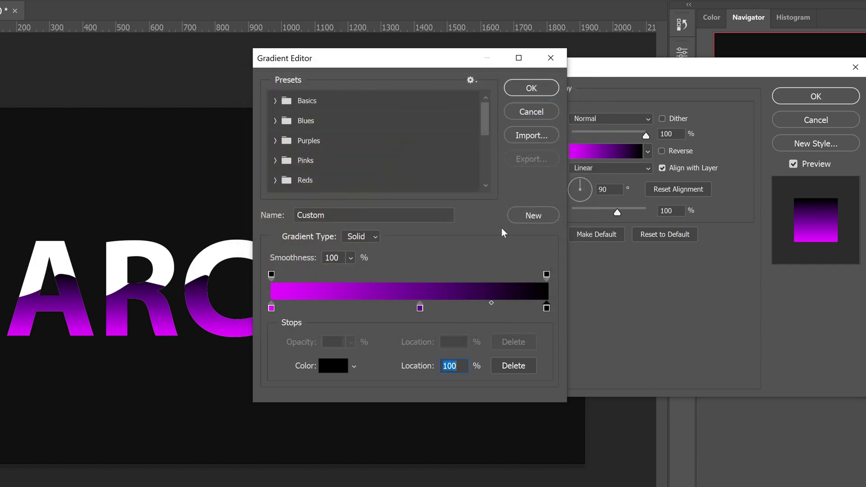
left_click(524, 90)
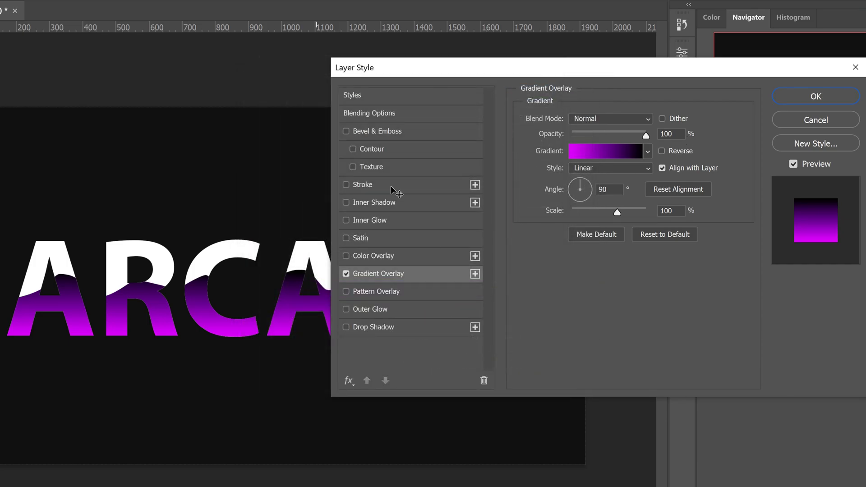
left_click(802, 97)
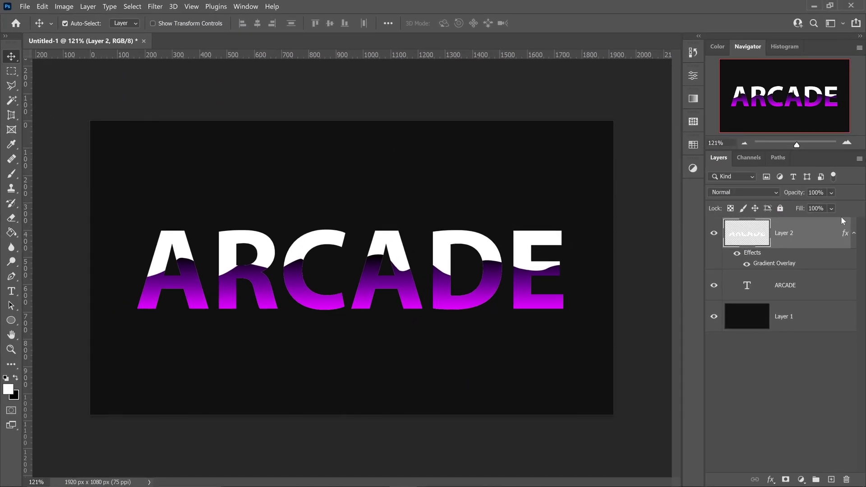
Enable a Gradient Overlay on the ARCADE text layer and edit its gradient.
right_click(816, 286)
left_click(711, 20)
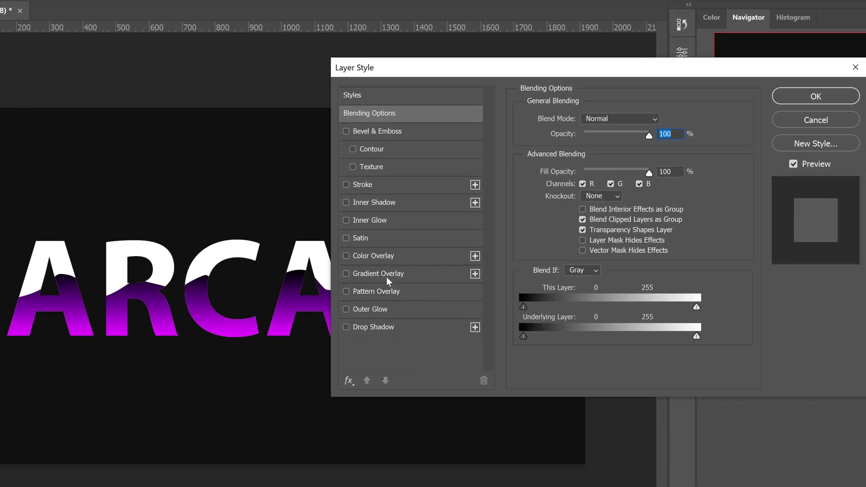
left_click(386, 277)
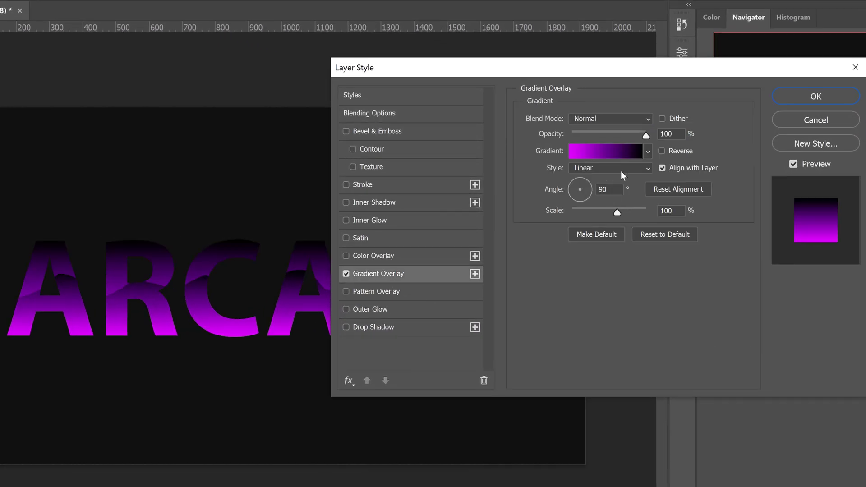
left_click(586, 151)
Set the start stop to white at 50% and the following midpoint to 76%.
left_click(271, 309)
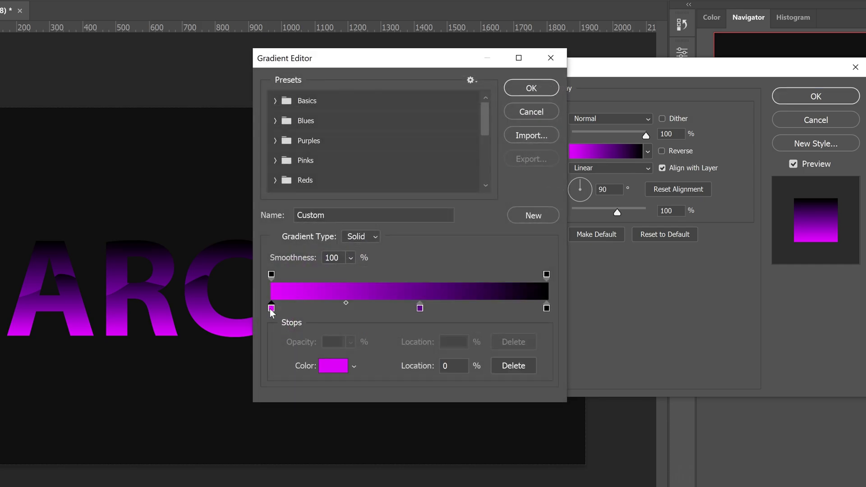
left_click(336, 365)
left_click_drag(338, 197, 203, 72)
left_click(536, 104)
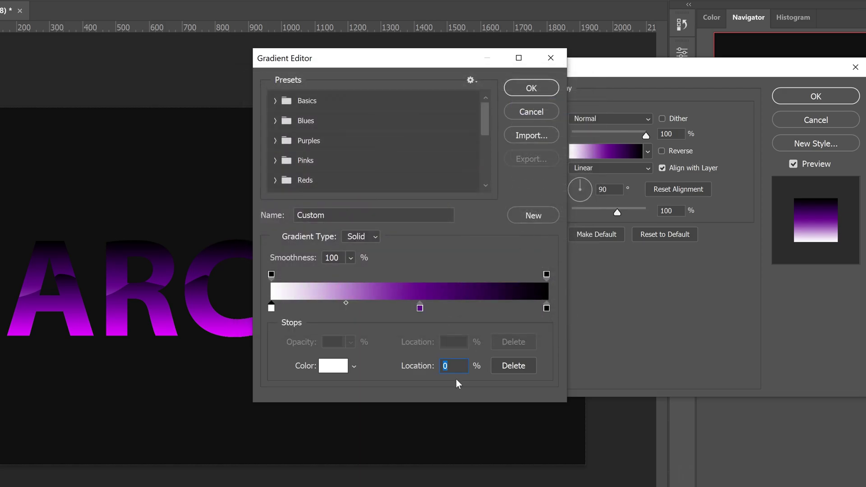
type("50")
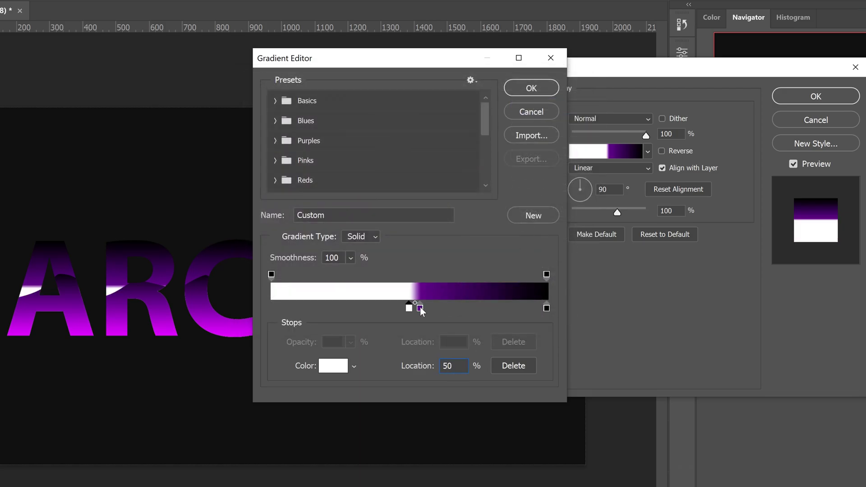
left_click_drag(421, 309, 495, 309)
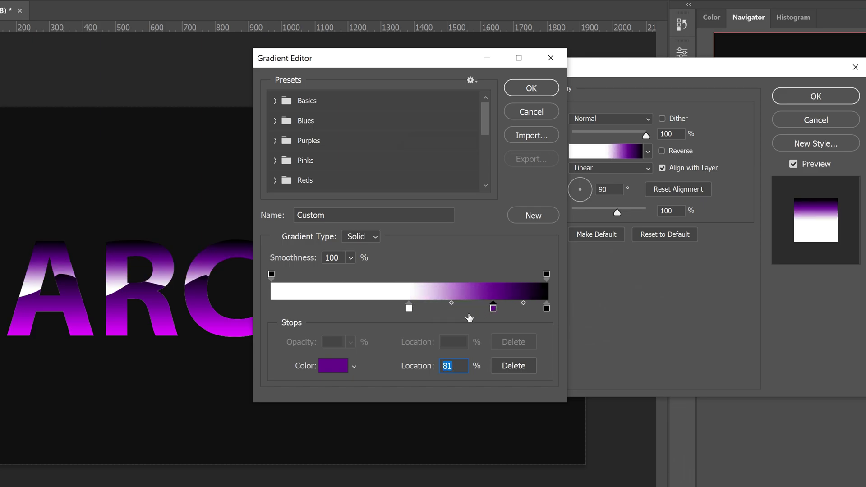
left_click(452, 303)
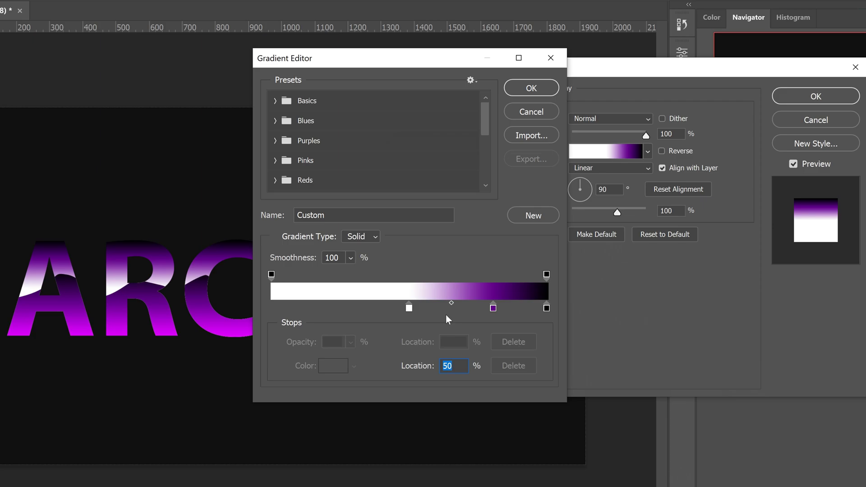
type("76")
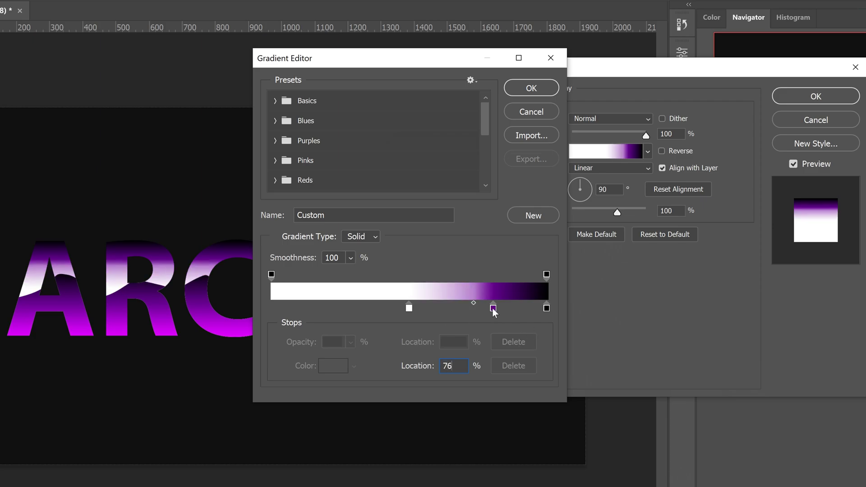
Recolour the purple stop #00c6ff at 80%, midpoint 44%, keep the end black, and accept.
left_click(493, 308)
left_click(347, 365)
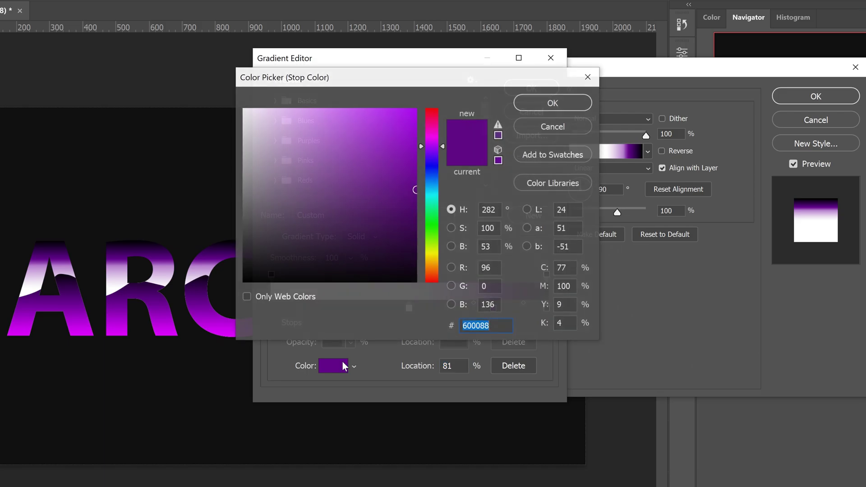
type("00c6ff")
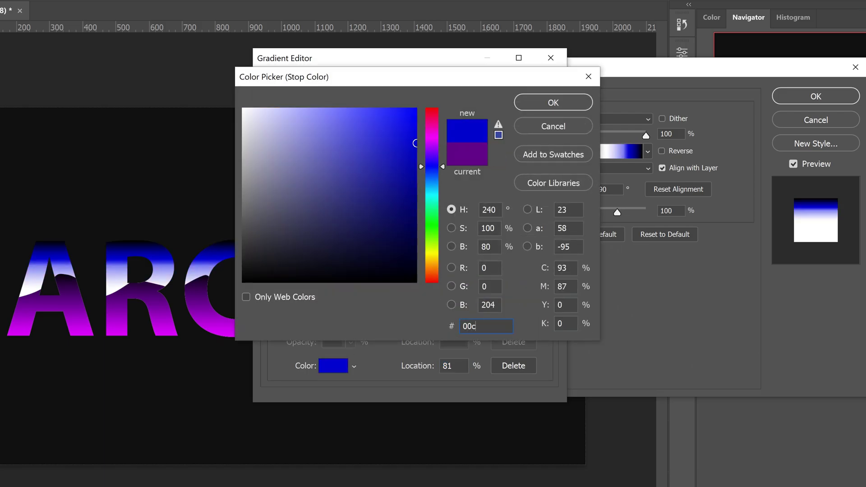
left_click(546, 102)
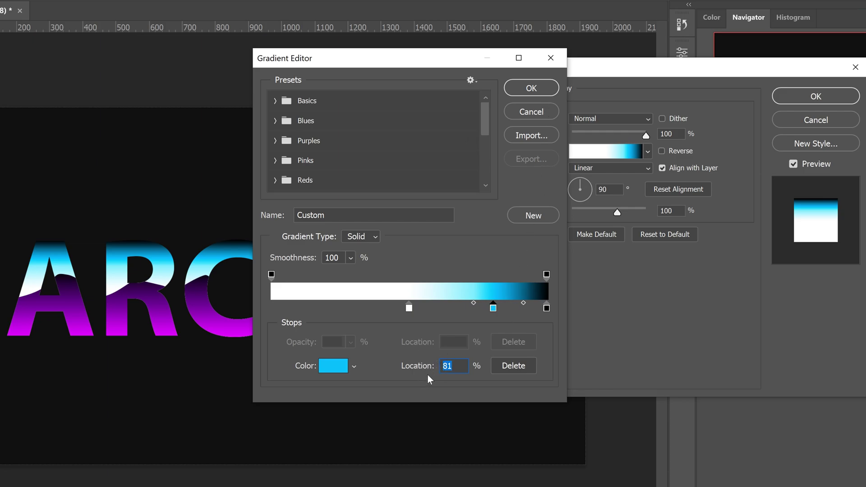
type("80")
left_click(523, 303)
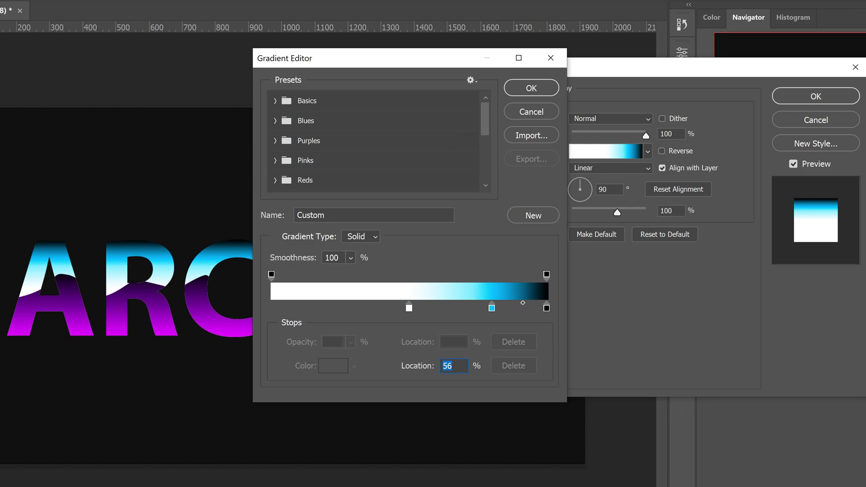
type("44")
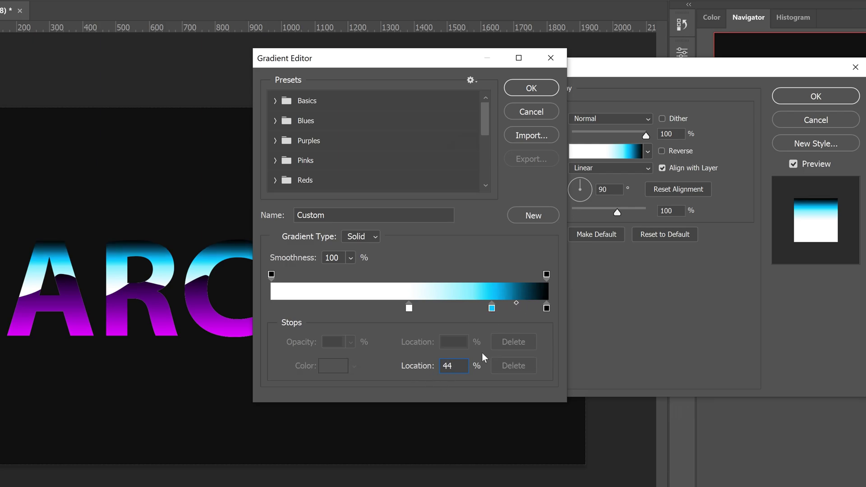
left_click(546, 308)
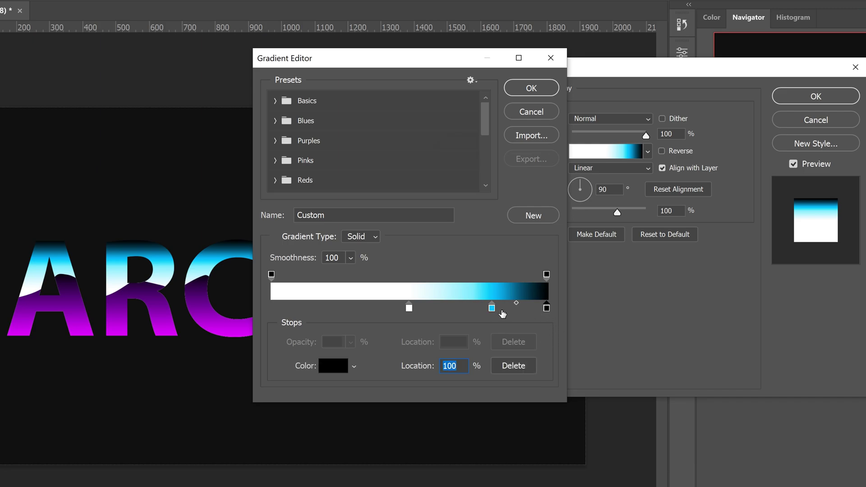
left_click(339, 367)
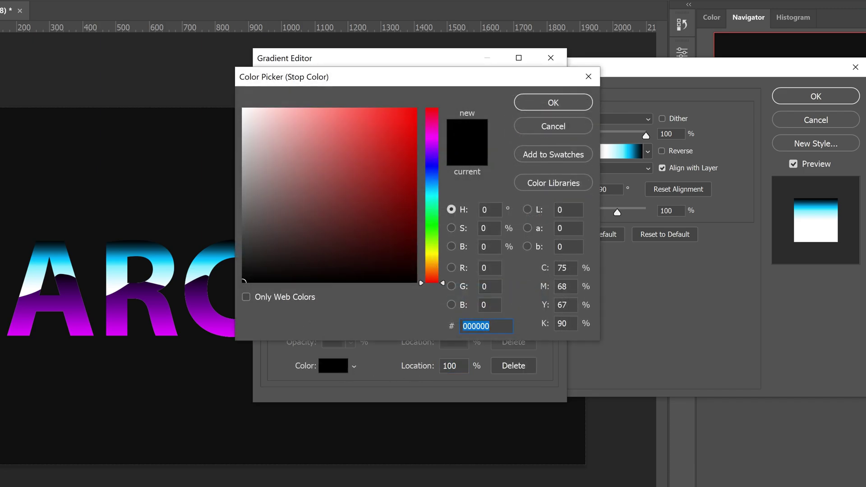
left_click(546, 104)
left_click(531, 91)
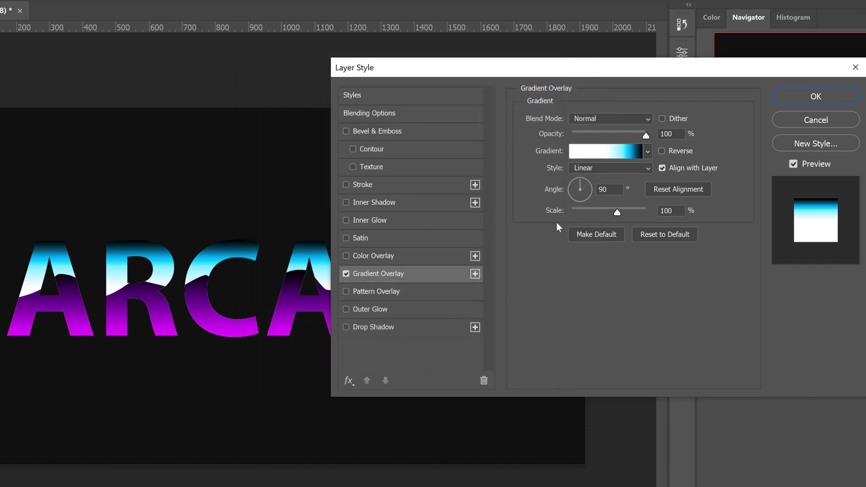
Apply the ARCADE overlay, then group ARCADE and Layer 2 into Group 1.
left_click(792, 100)
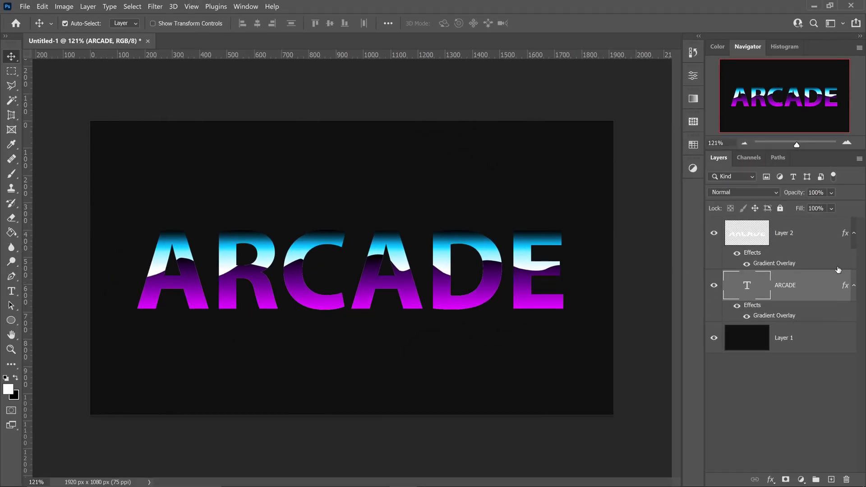
left_click(815, 240, "shift")
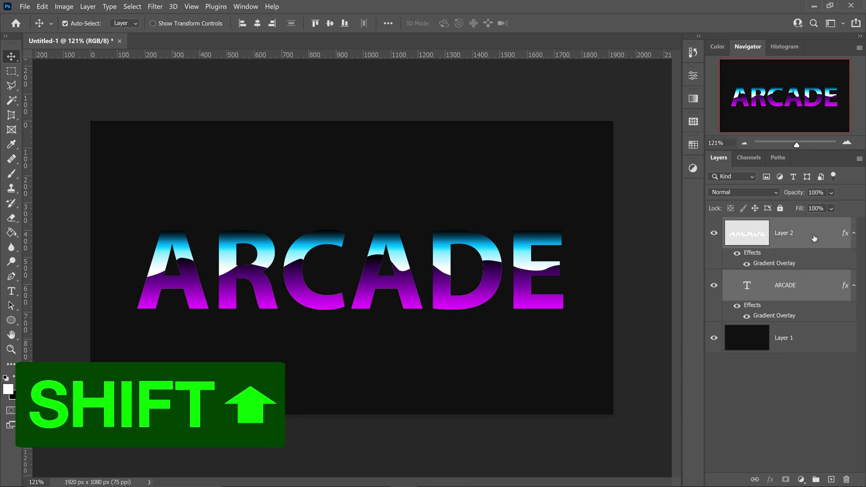
left_click(816, 480)
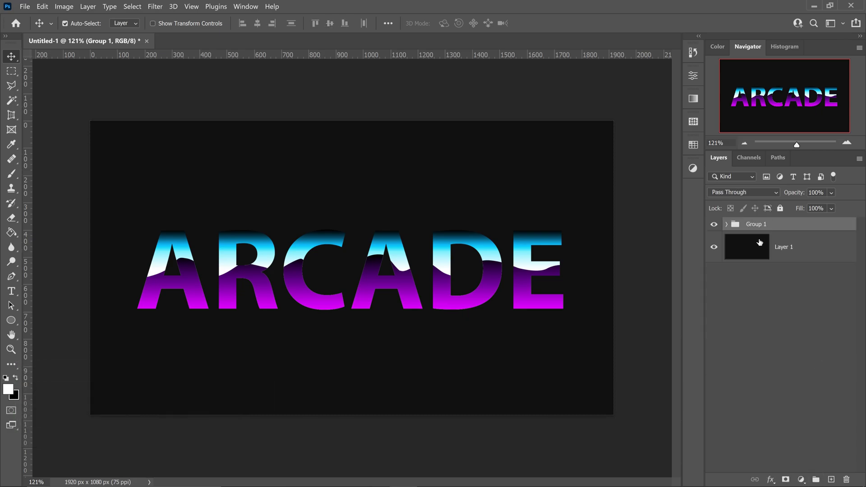
right_click(773, 226)
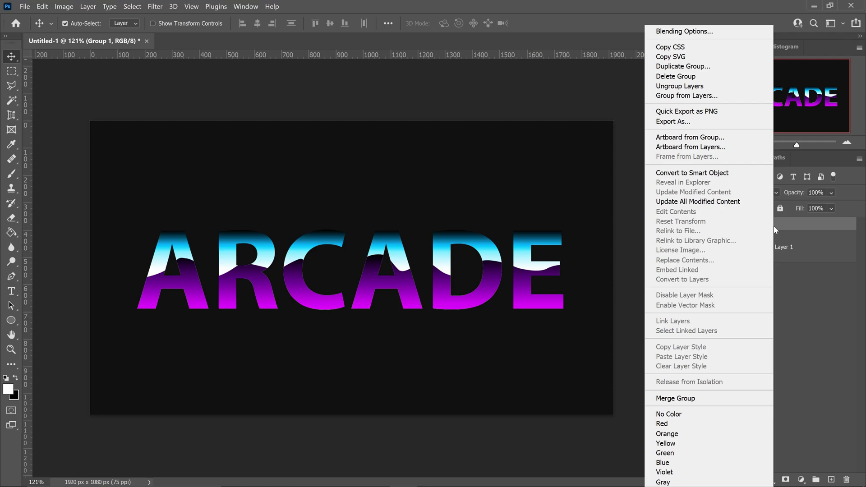
Enable Bevel & Emboss and Stroke on Group 1, keeping the Inner Bevel style.
left_click(702, 33)
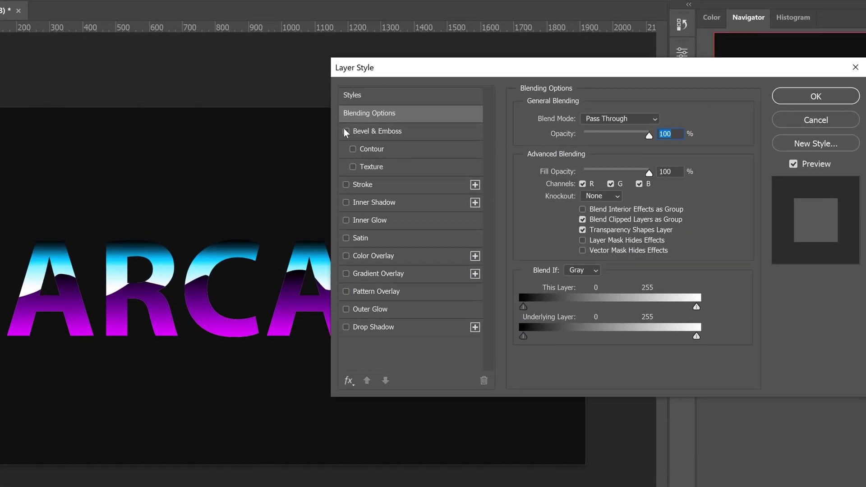
left_click(346, 130)
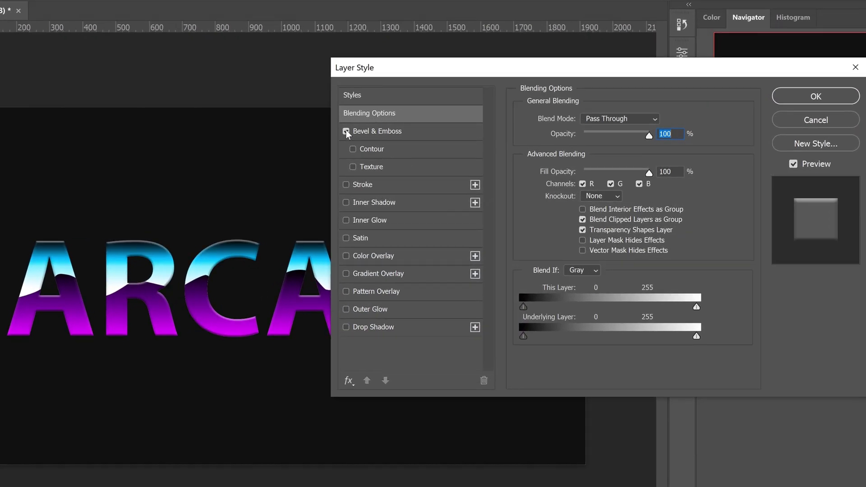
left_click(346, 184)
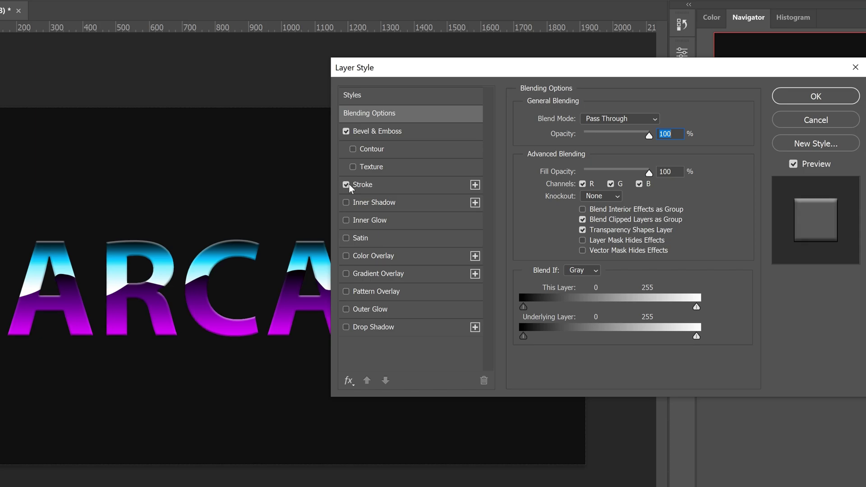
left_click(378, 134)
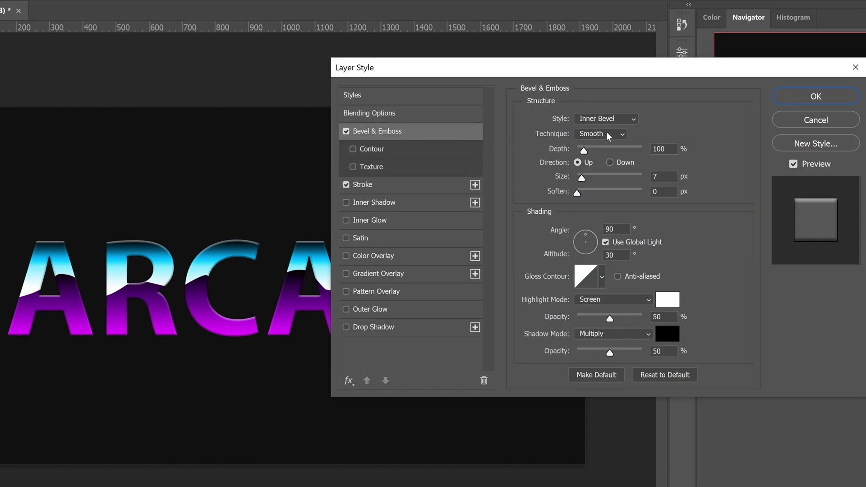
left_click(600, 118)
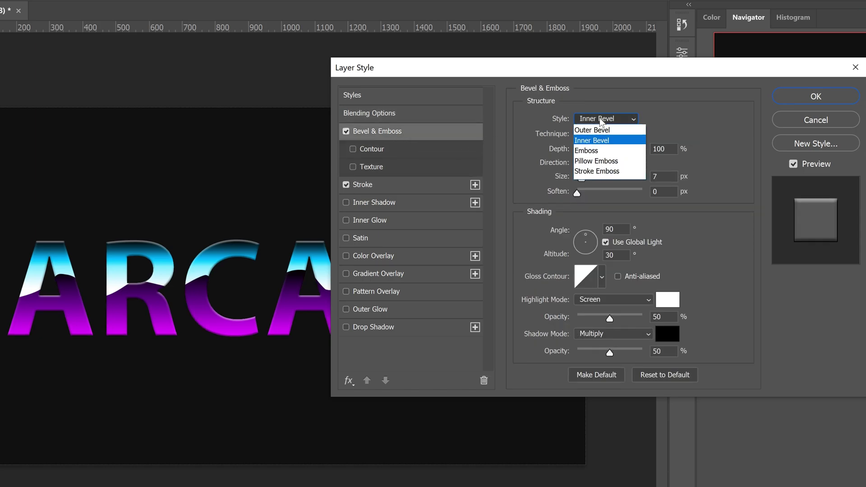
left_click(583, 134)
Set bevel depth 1000%, size 8 px, highlight 40%, shadow 26%, and a rippled gloss contour.
double_click(649, 145)
type("1")
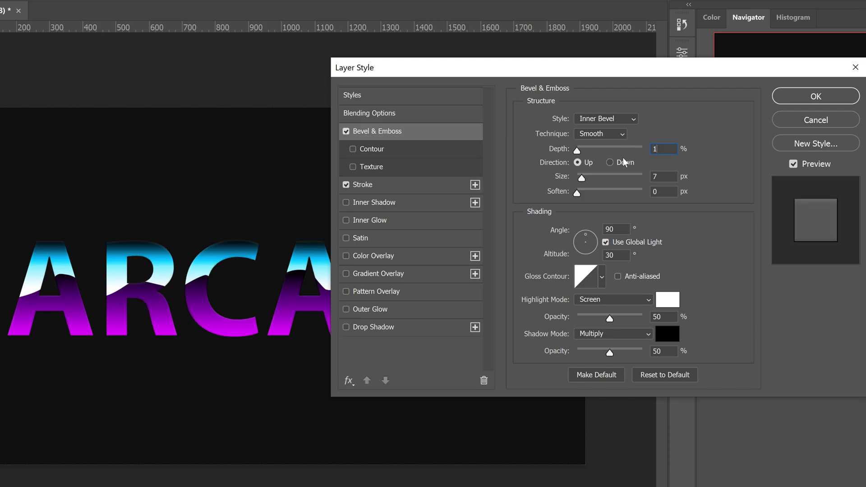
type("000")
key("Tab")
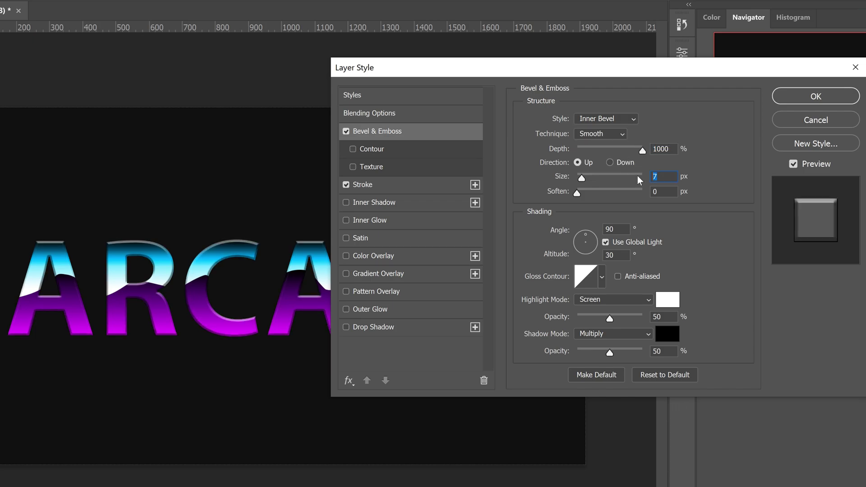
type("8")
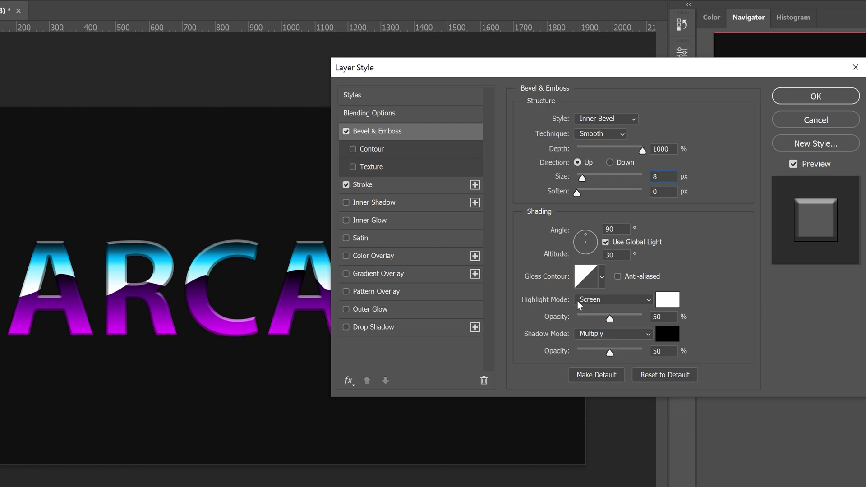
double_click(658, 317)
type("40")
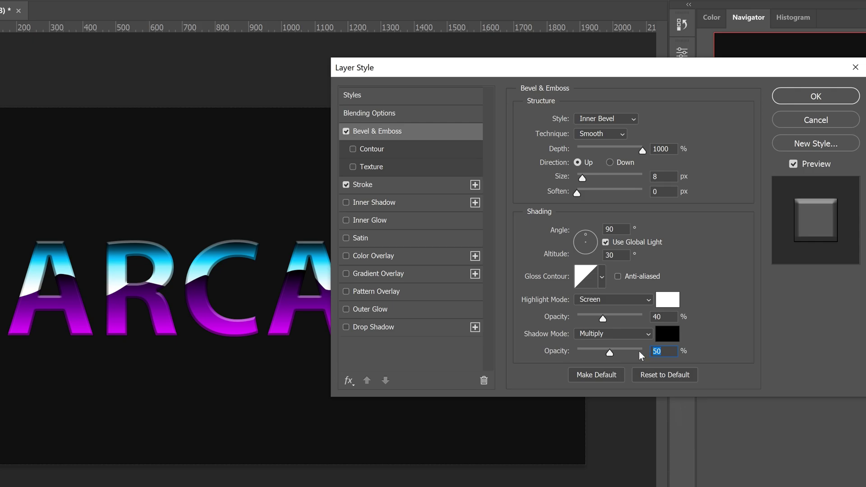
type("26")
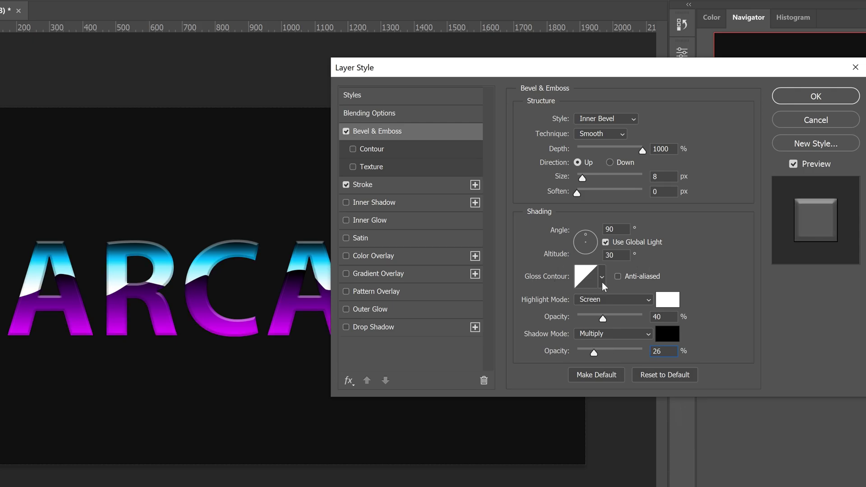
left_click(601, 281)
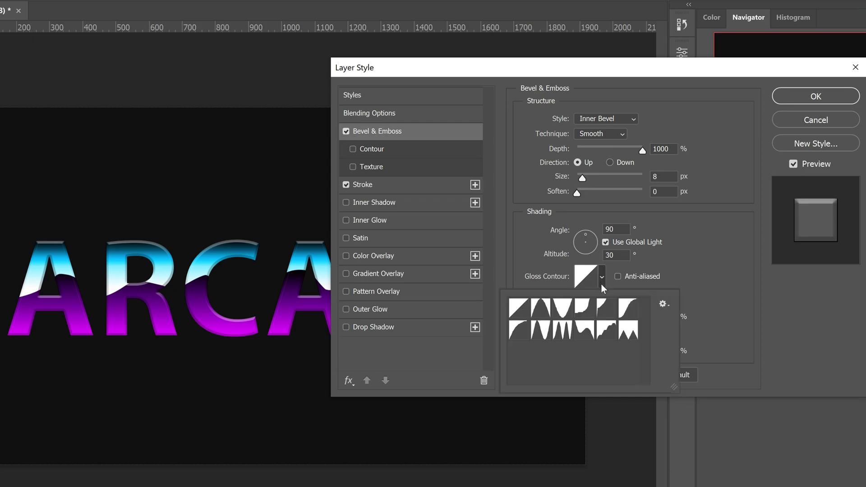
left_click(592, 333)
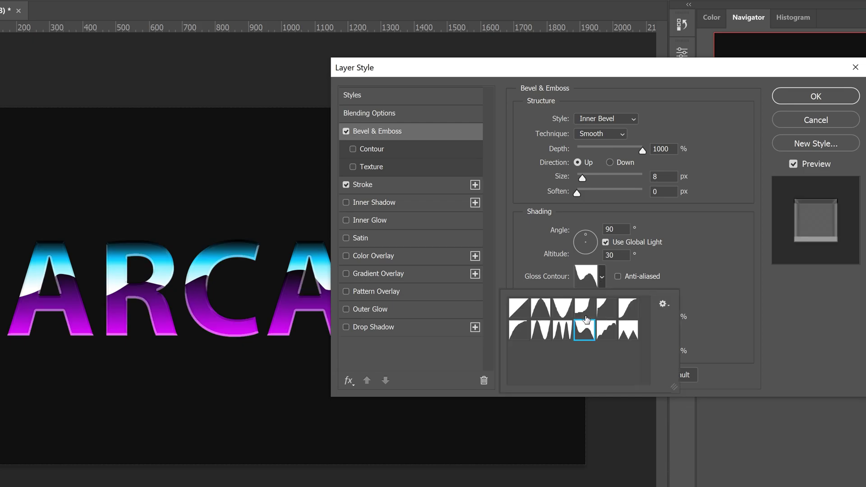
left_click(707, 242)
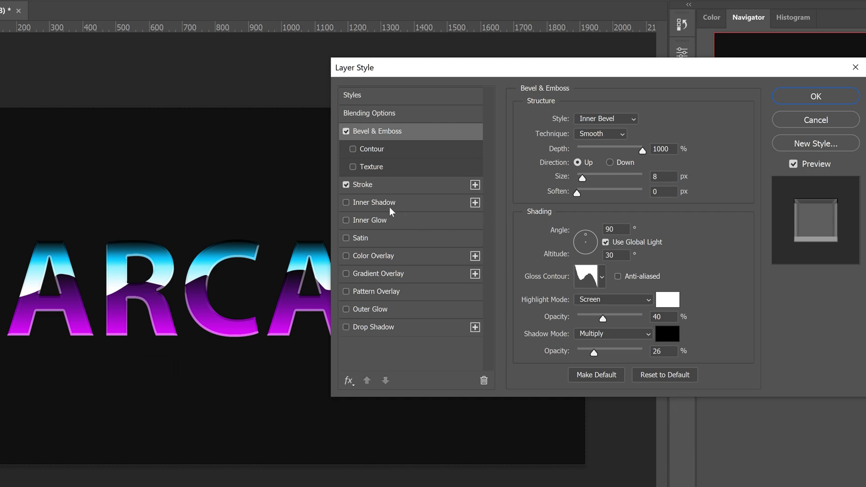
Give Group 1 an 8 px outside stroke in #ffffff and apply the layer style.
left_click(369, 187)
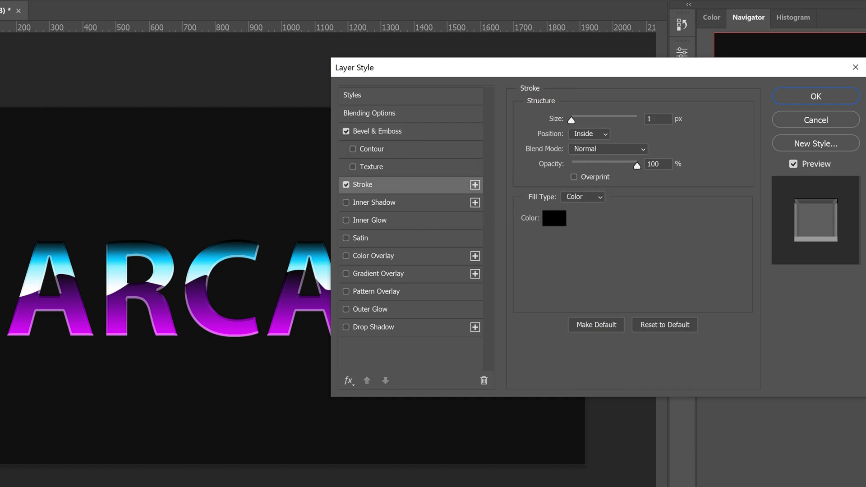
double_click(646, 119)
type("8")
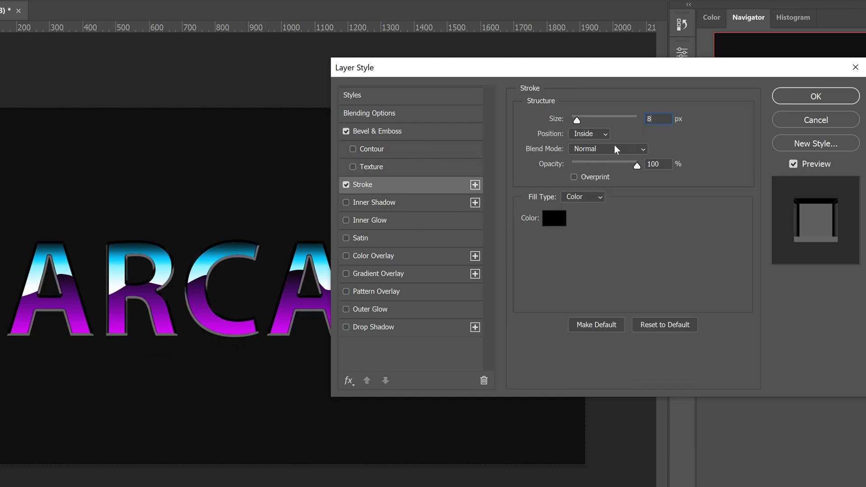
left_click(594, 133)
left_click(581, 145)
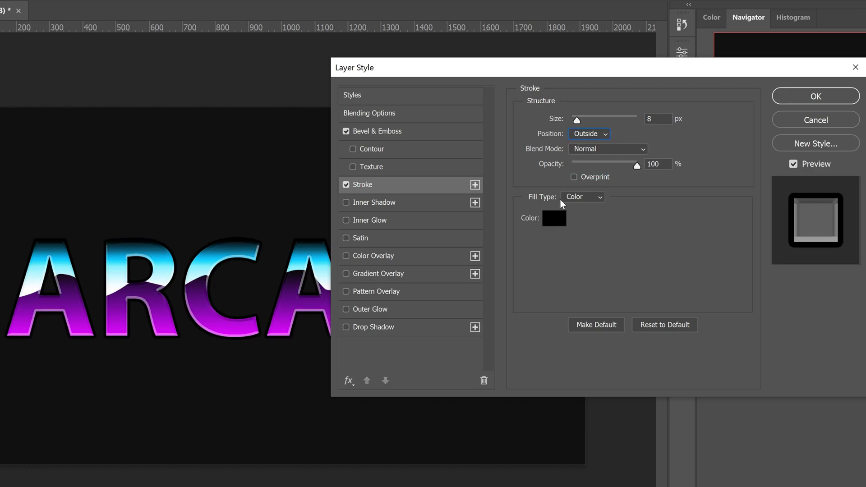
left_click(554, 218)
type("ffffff")
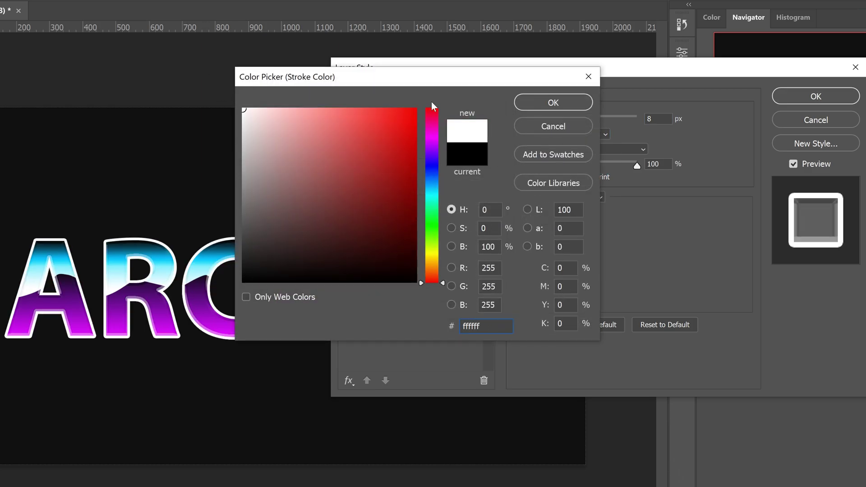
left_click(549, 103)
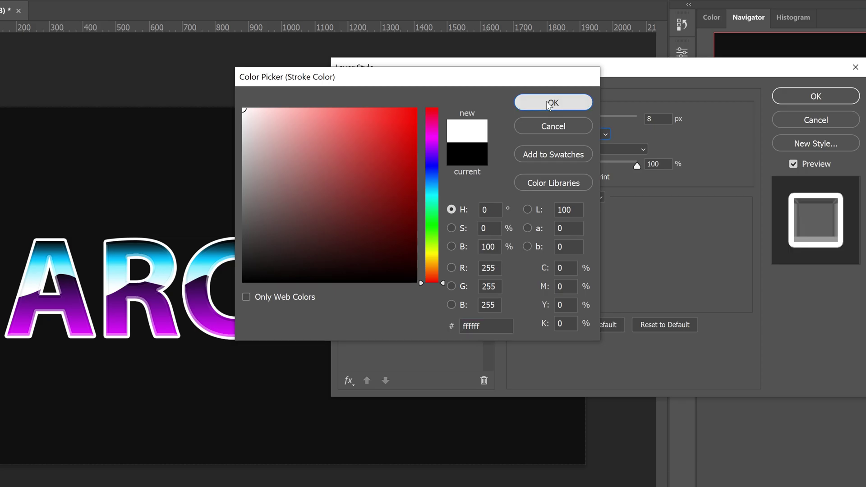
left_click(820, 102)
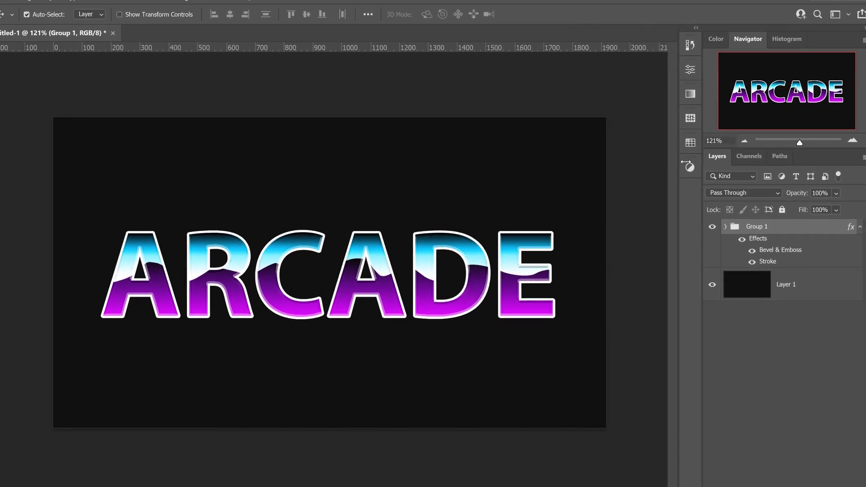
Add a Brightness/Contrast adjustment layer above Group 1 with Contrast 100.
left_click(855, 226)
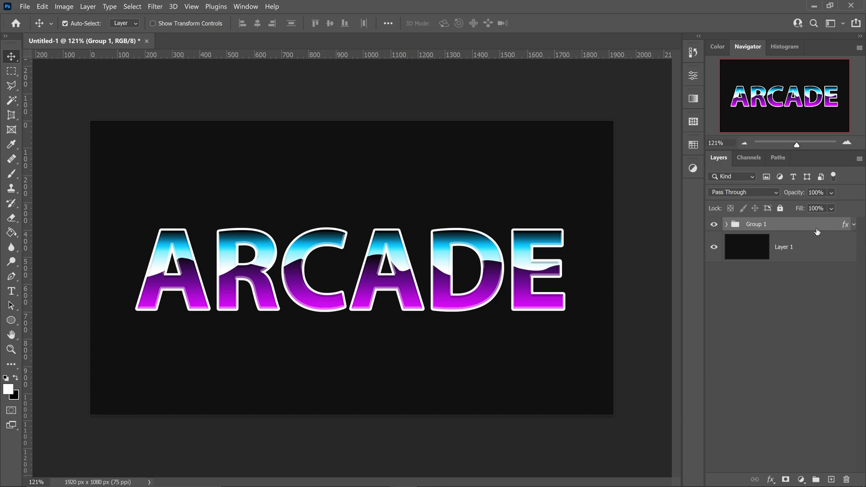
left_click(693, 168)
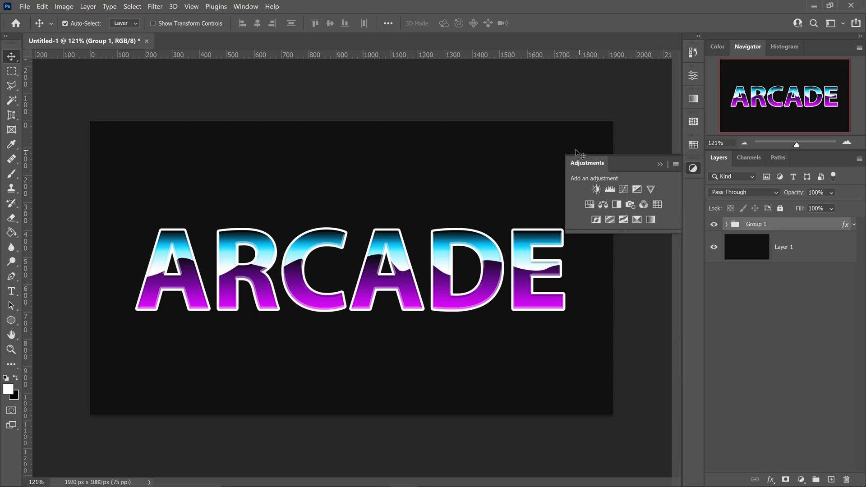
left_click(245, 10)
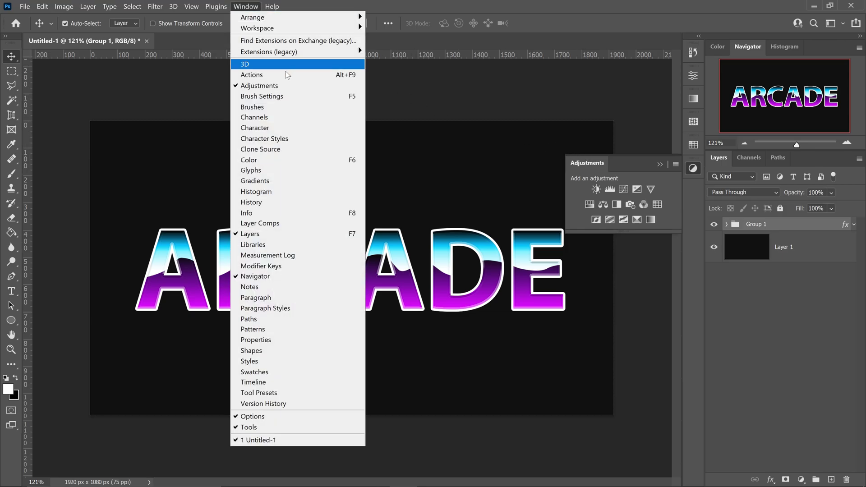
left_click(574, 200)
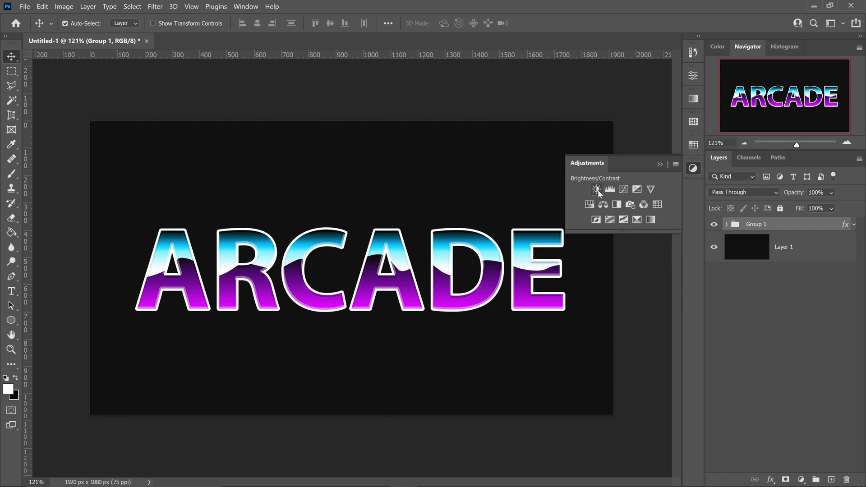
left_click(596, 190)
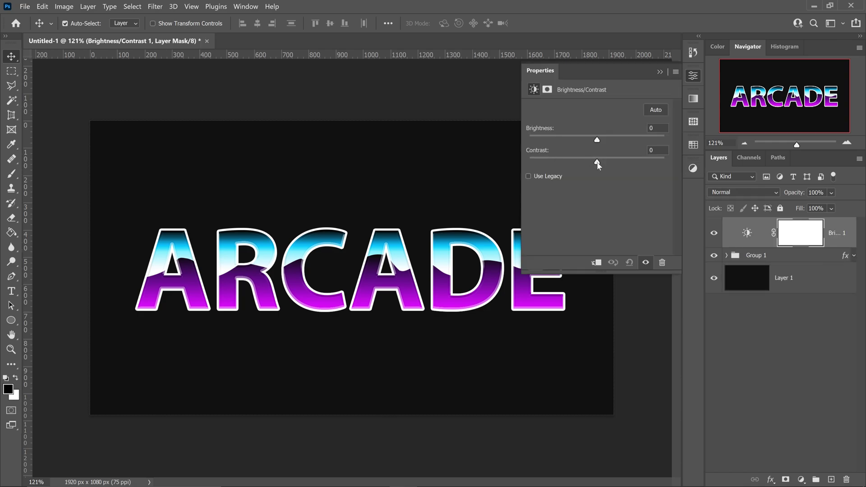
left_click_drag(597, 163, 674, 164)
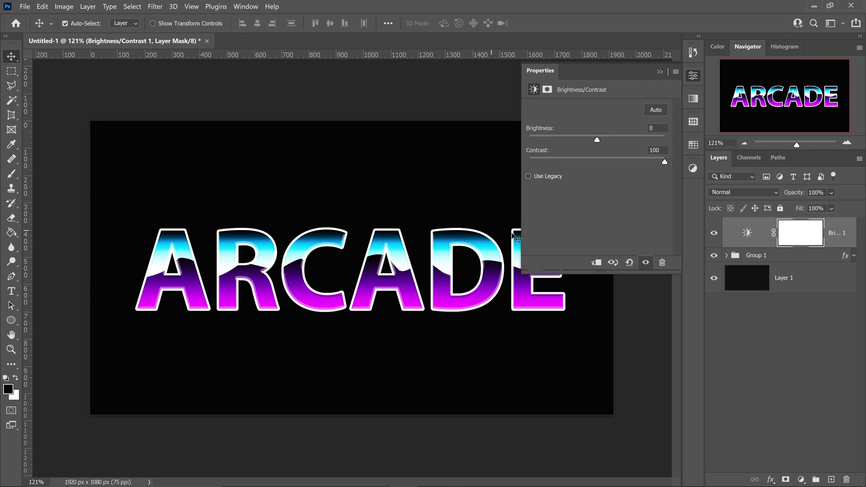
left_click(659, 72)
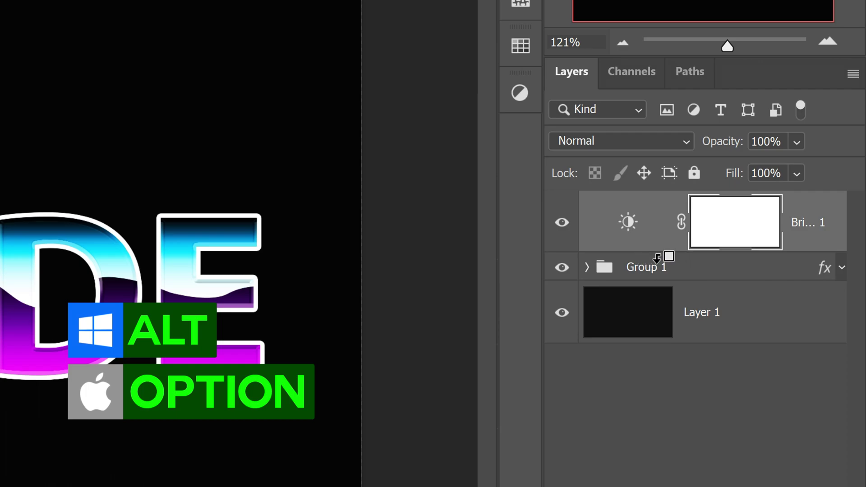
Clip the Brightness/Contrast 1 adjustment layer to Group 1 so only the ARCADE letters get boosted.
left_click(657, 257, "alt")
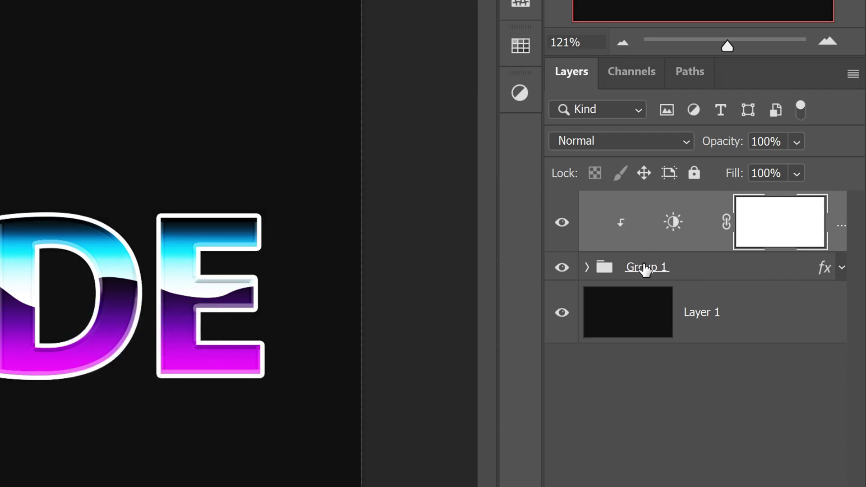